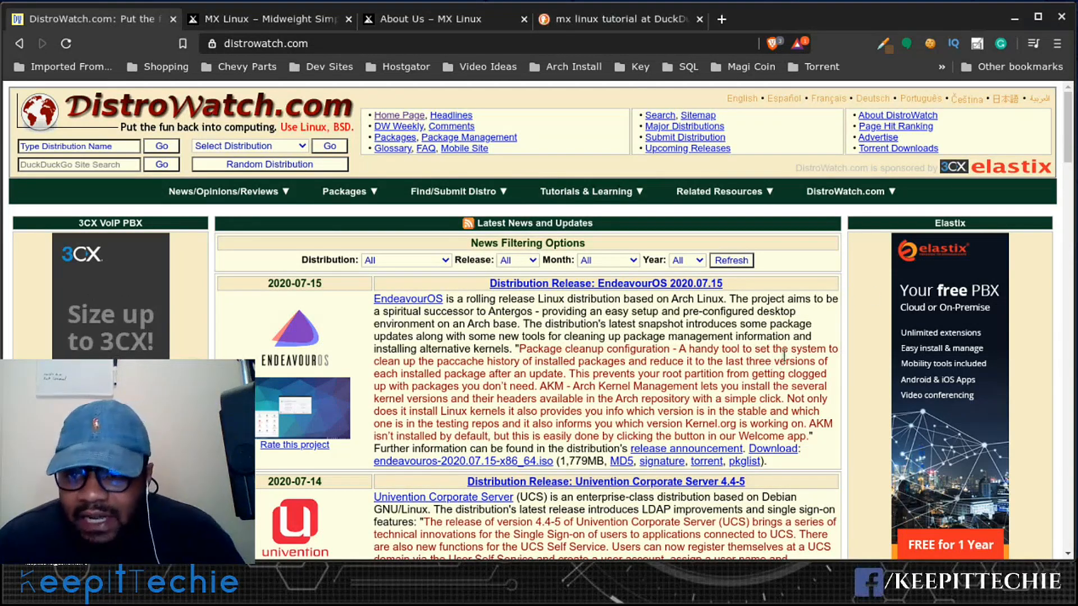
# Step: Examine the Page Hit Ranking of Linux distributions on DistroWatch
pyautogui.scroll(-1, 845, 371)
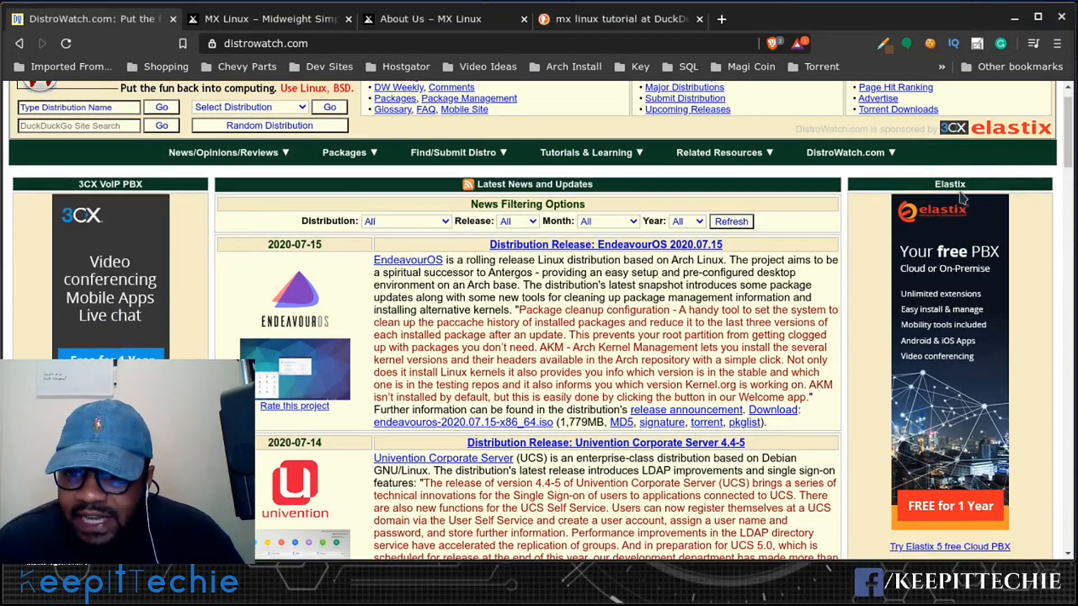
pyautogui.scroll(-4, 844, 370)
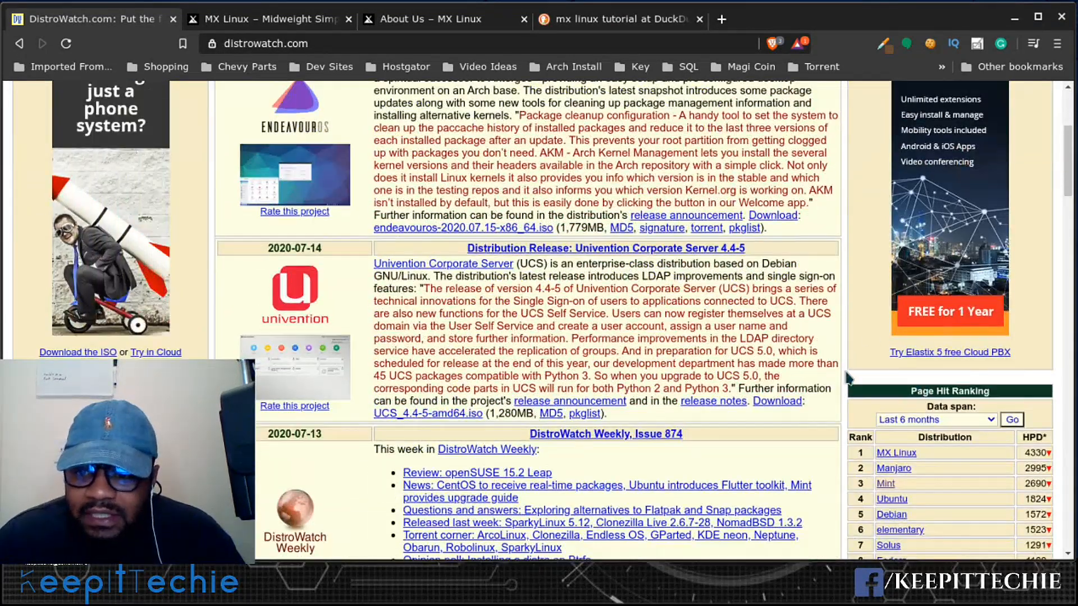
pyautogui.scroll(-2, 848, 378)
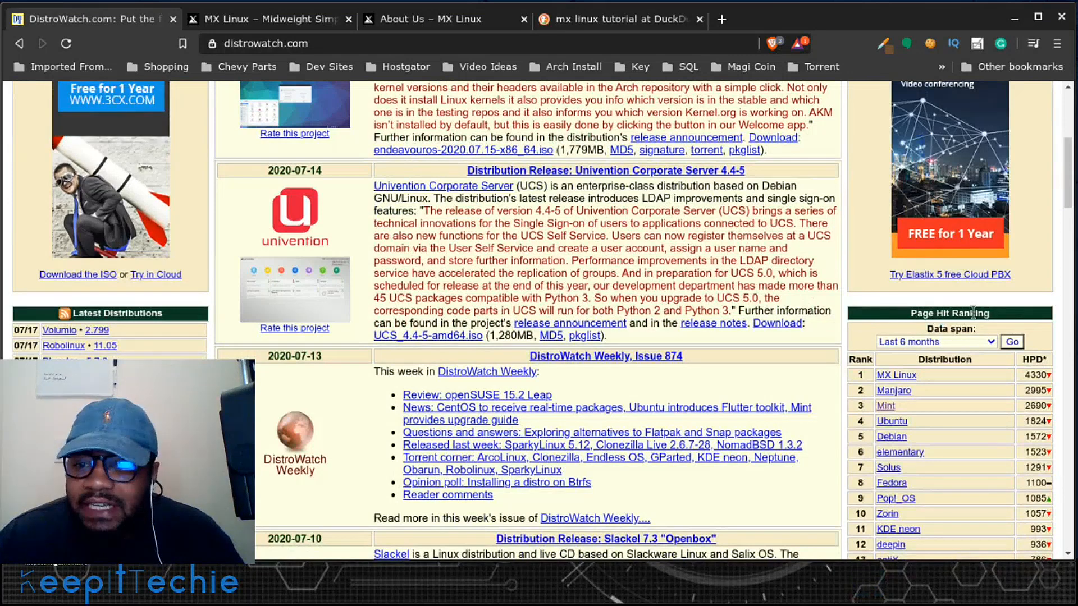
pyautogui.scroll(-3, 972, 313)
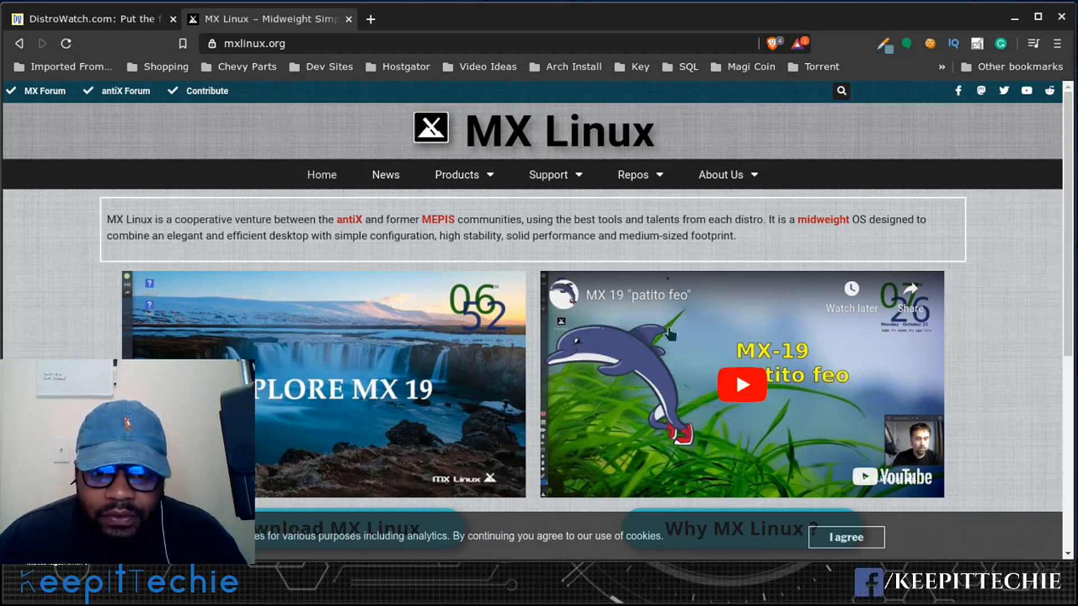
# Step: Look over the MX Linux home page and open its Download MX Linux page
pyautogui.scroll(-2, 323, 359)
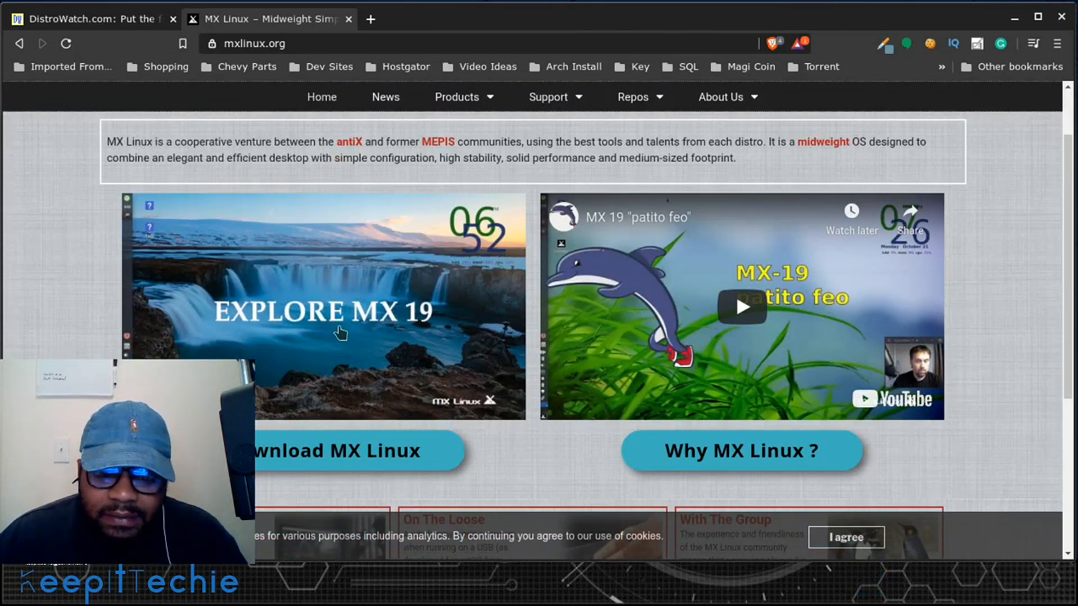
pyautogui.scroll(-4, 341, 332)
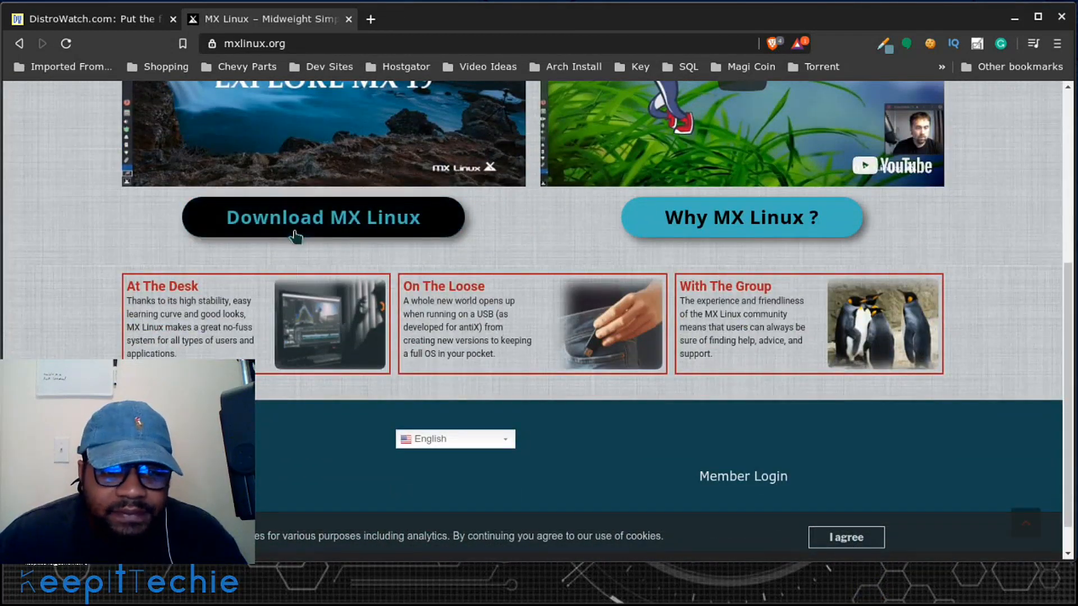
pyautogui.click(330, 223)
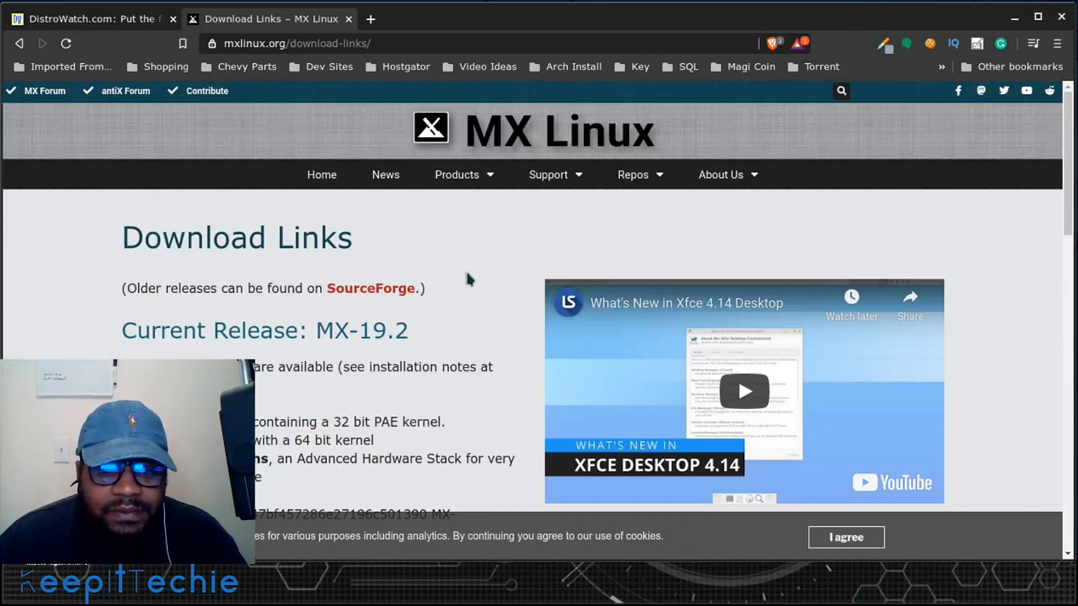
# Step: Review the MX-19.2 ISO variants, their md5sums and the direct download and torrent options
pyautogui.scroll(-2, 466, 263)
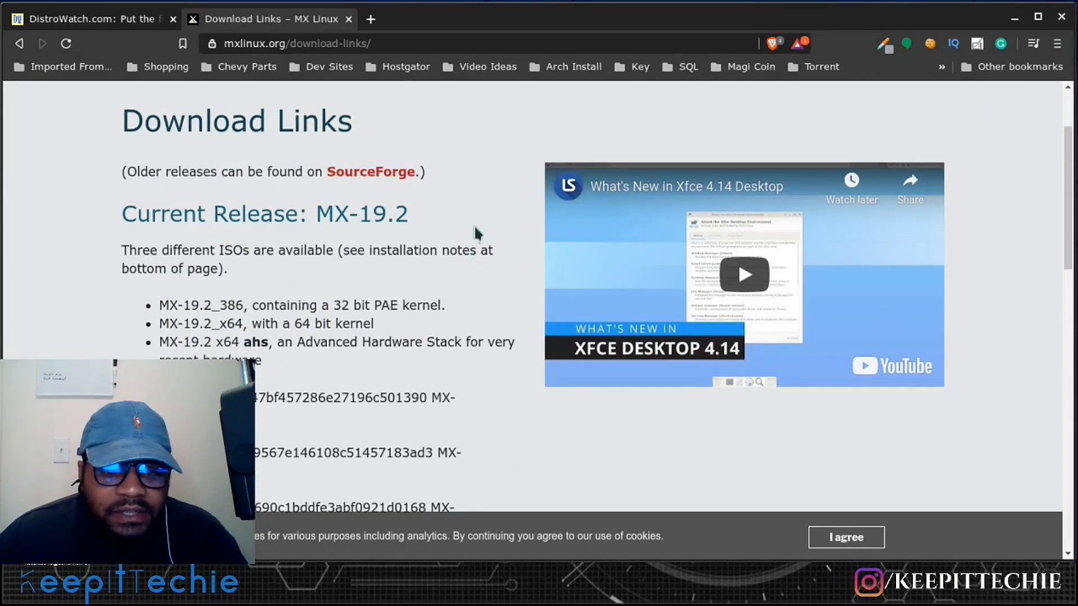
pyautogui.scroll(-3, 471, 258)
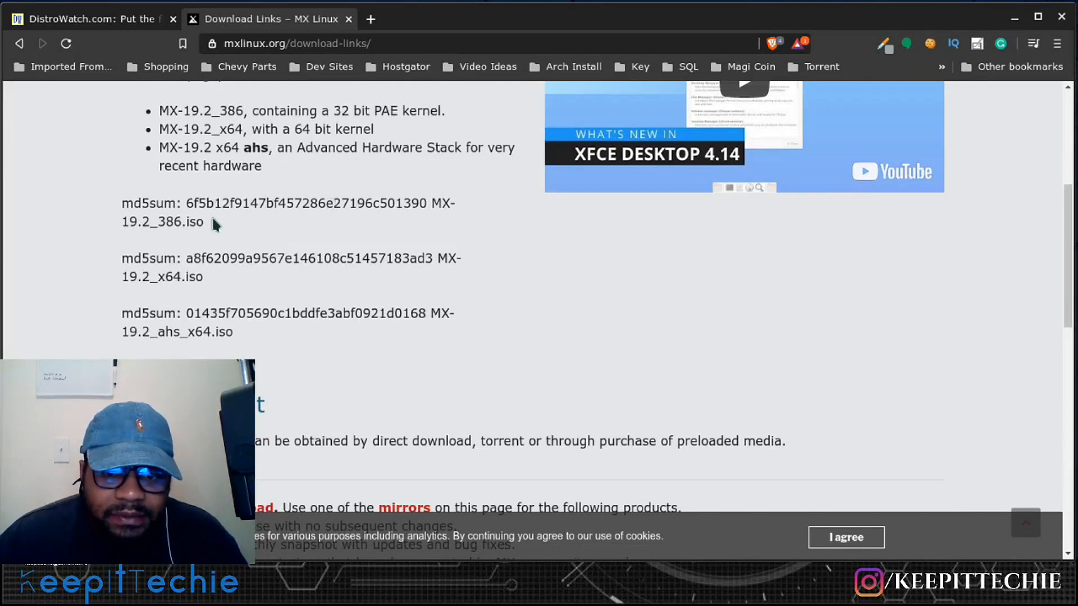
pyautogui.scroll(-2, 254, 224)
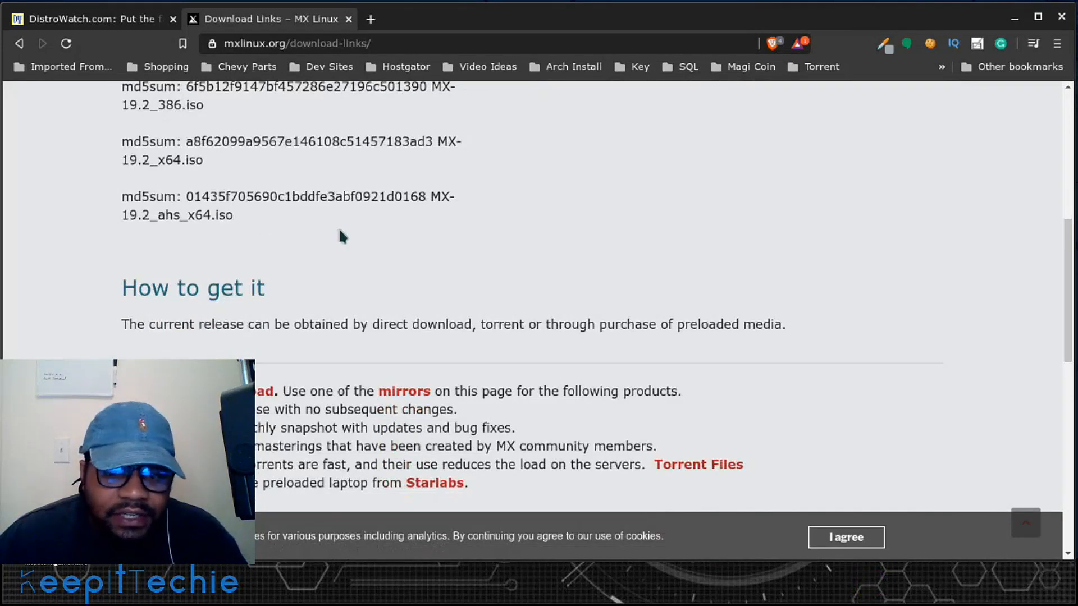
pyautogui.scroll(-1, 340, 236)
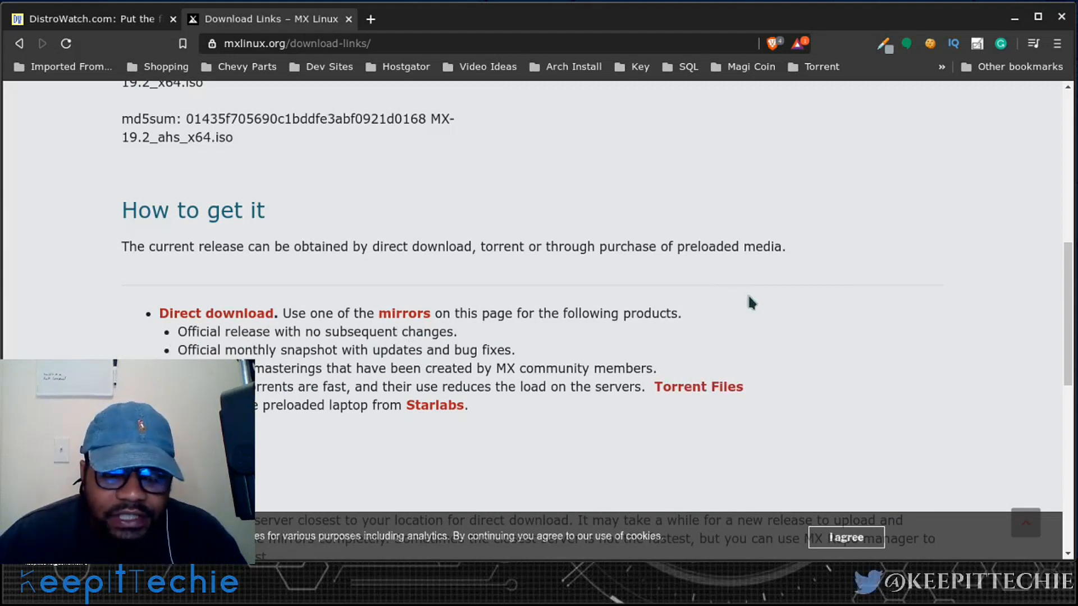
pyautogui.scroll(-1, 747, 294)
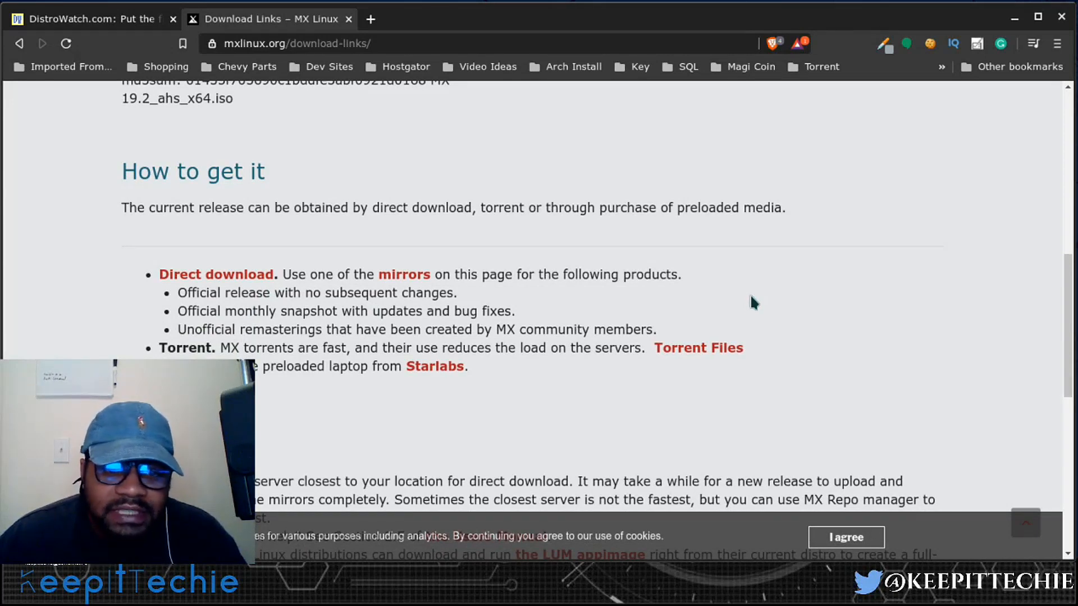
pyautogui.scroll(9, 751, 301)
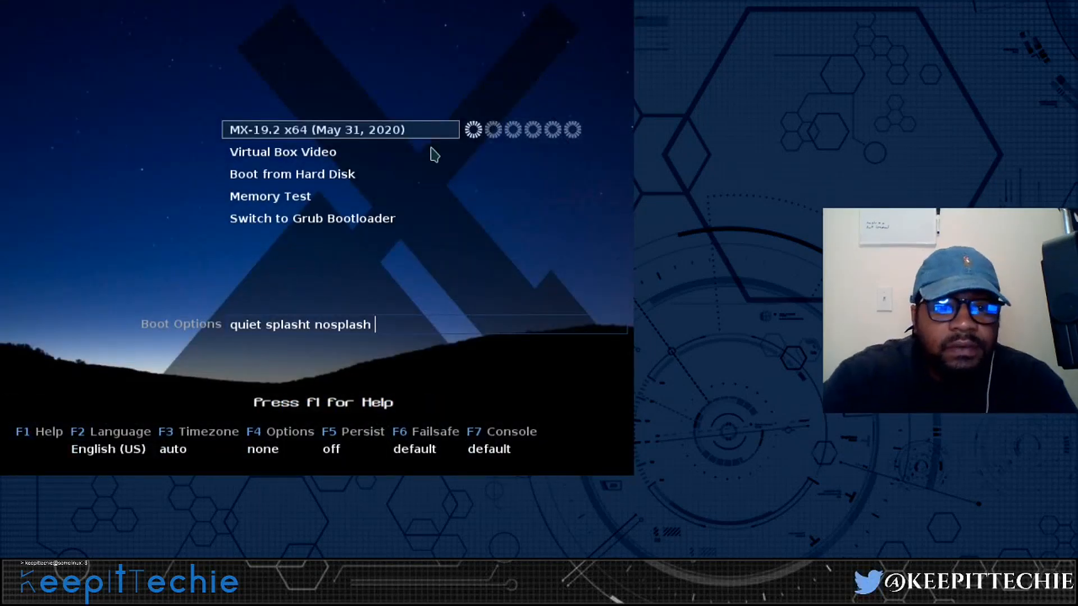
# Step: Boot the live system with the MX-19.2 x64 (May 31, 2020) entry
pyautogui.press('Down')
pyautogui.press('Up')
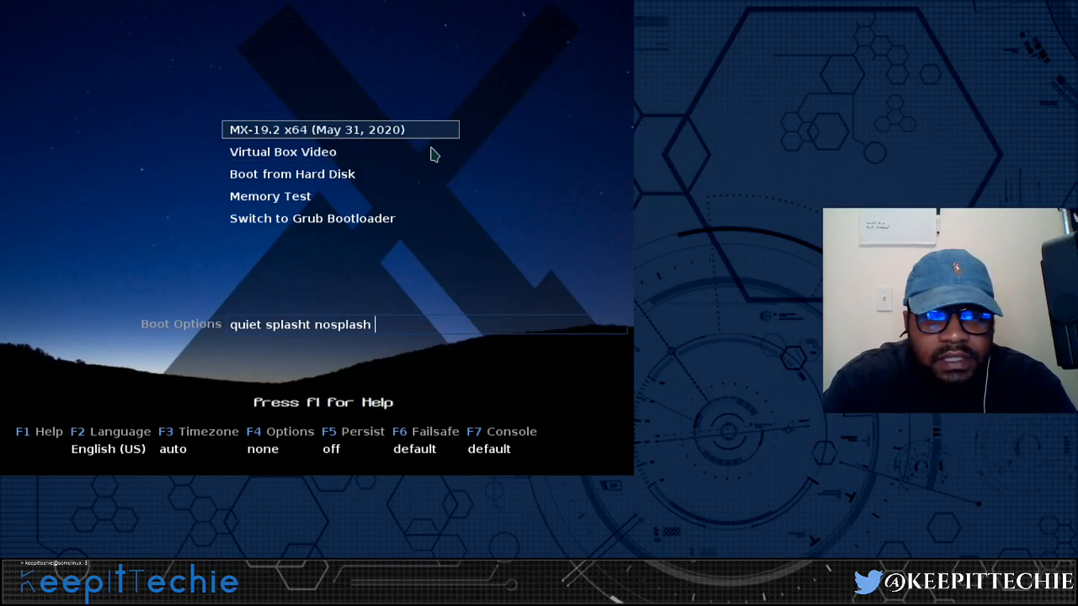
pyautogui.press('Return')
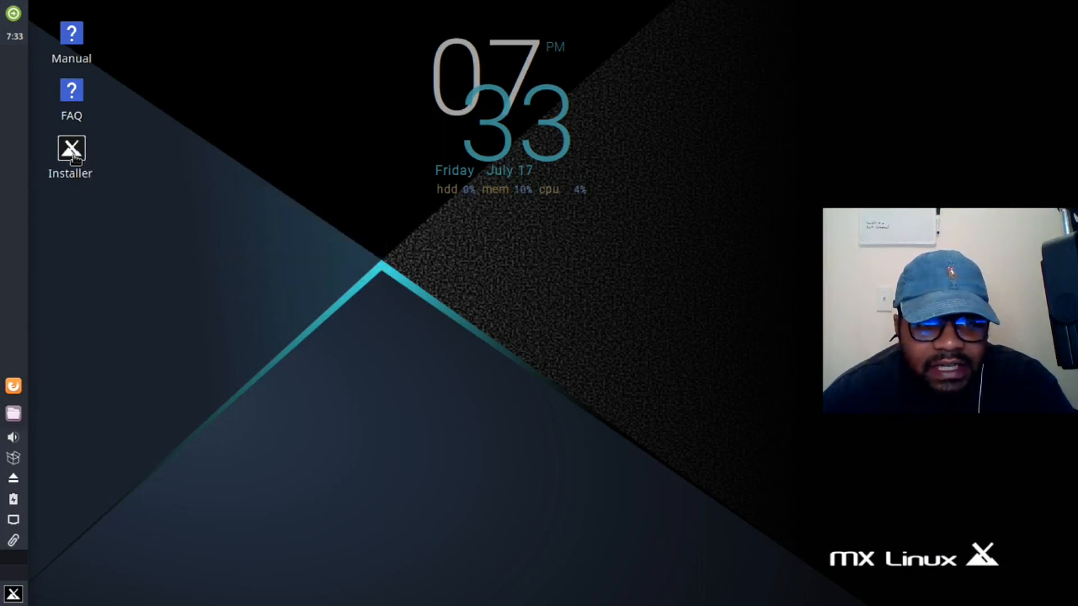
# Step: Launch the MX Linux Installer and accept the terms of use with the pc105 model and us layout keyboard settings
pyautogui.doubleClick(75, 157)
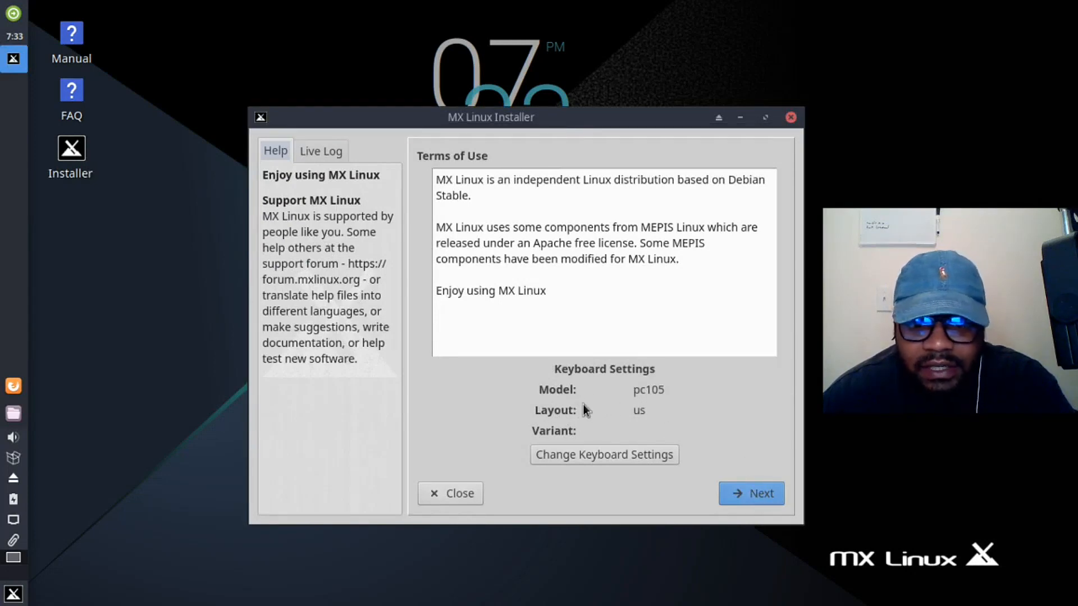
pyautogui.click(762, 492)
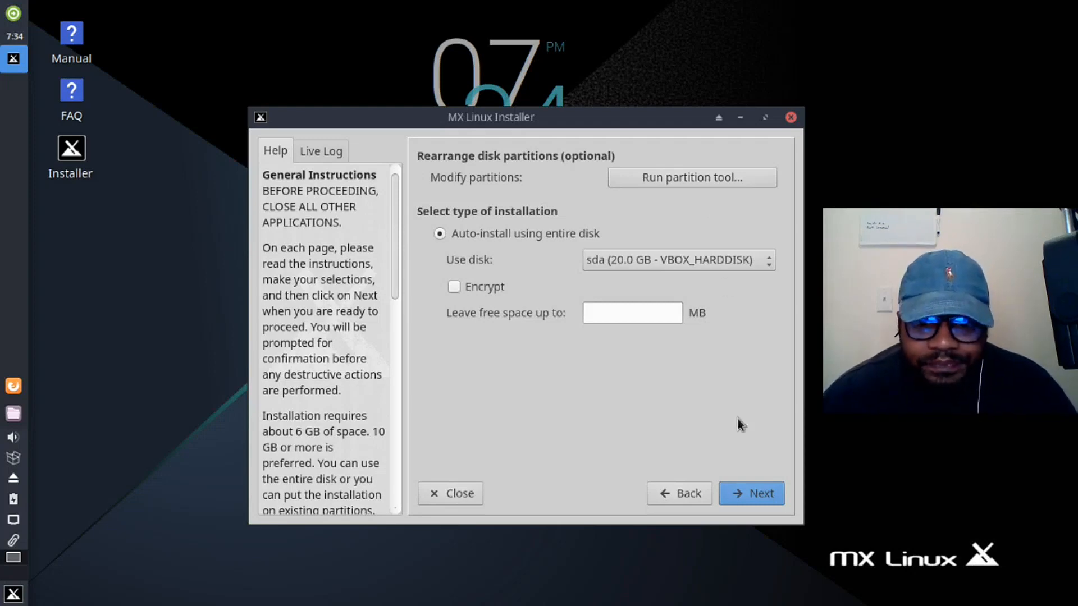
# Step: Auto-install on the entire sda disk, approving the format, and accept installing GRUB to the MBR of sda
pyautogui.click(760, 496)
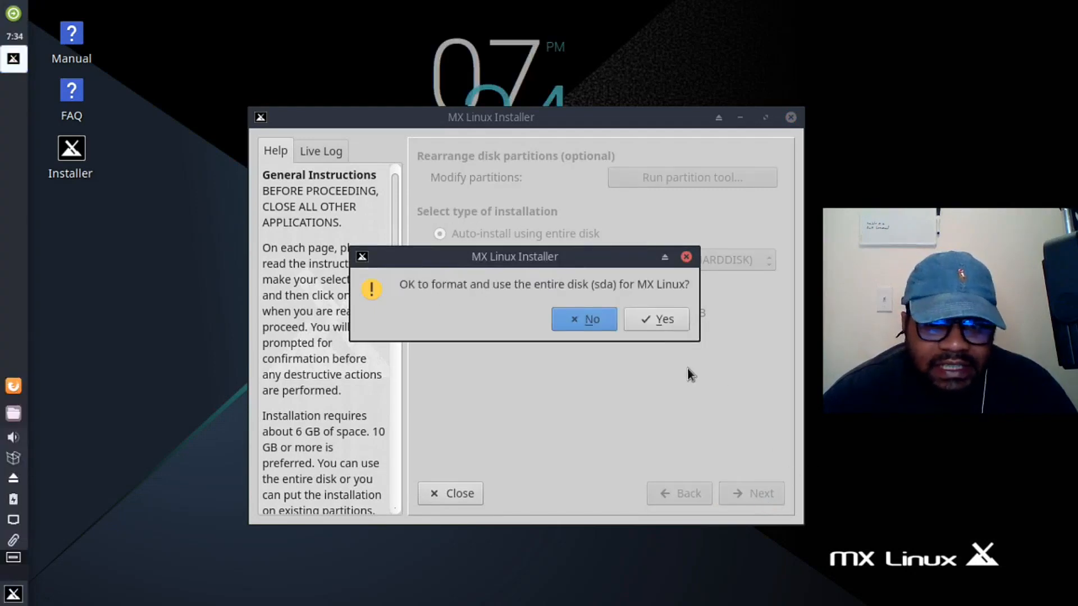
pyautogui.click(662, 321)
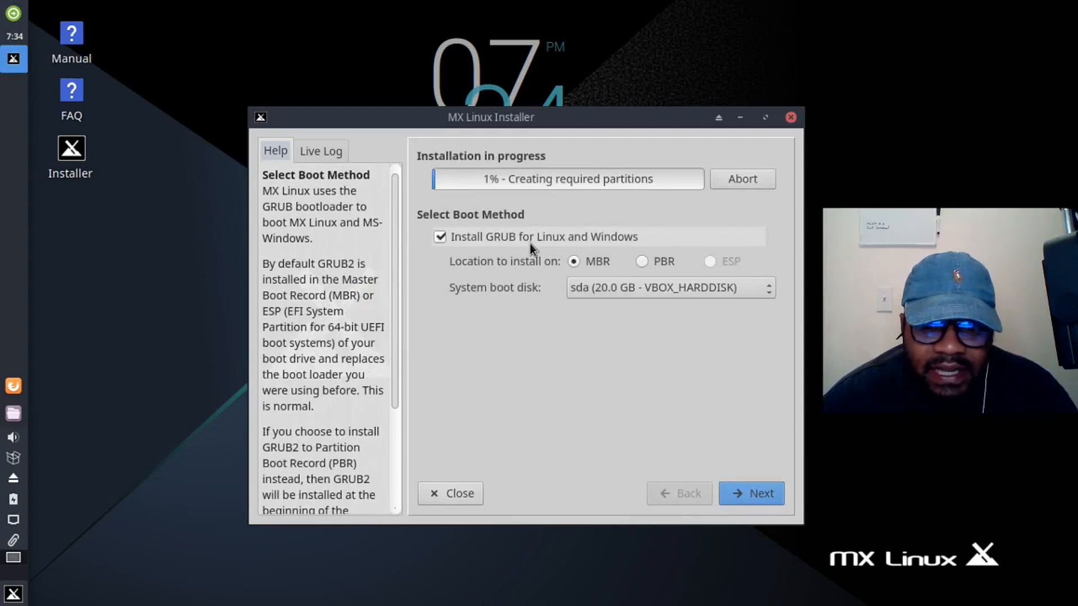
pyautogui.click(755, 495)
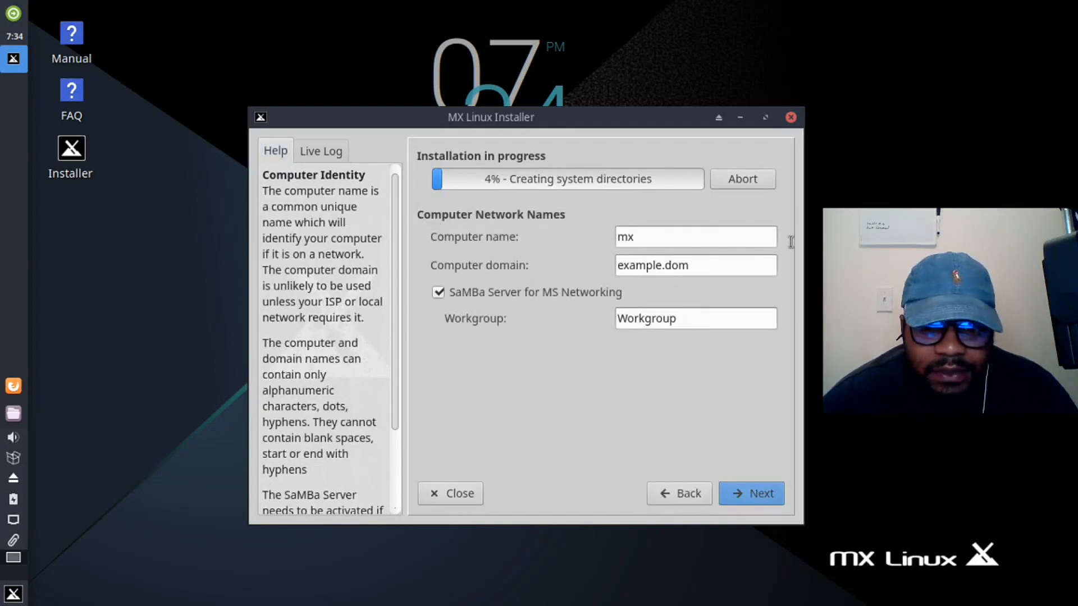
# Step: Set the computer name to mx19 and accept the network names with the SaMBa server enabled
pyautogui.click(696, 240)
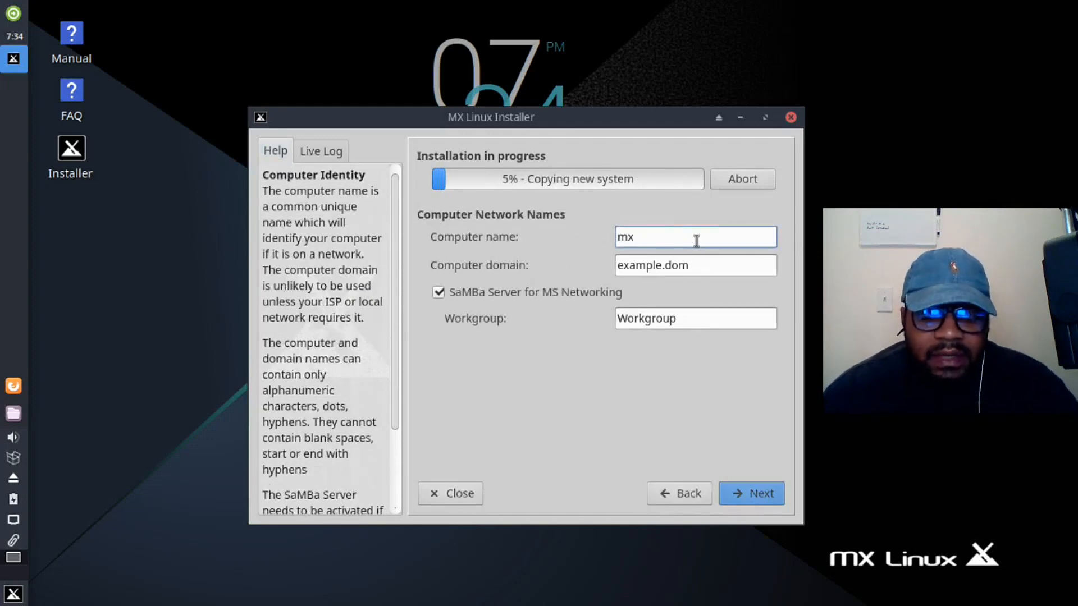
pyautogui.write('19')
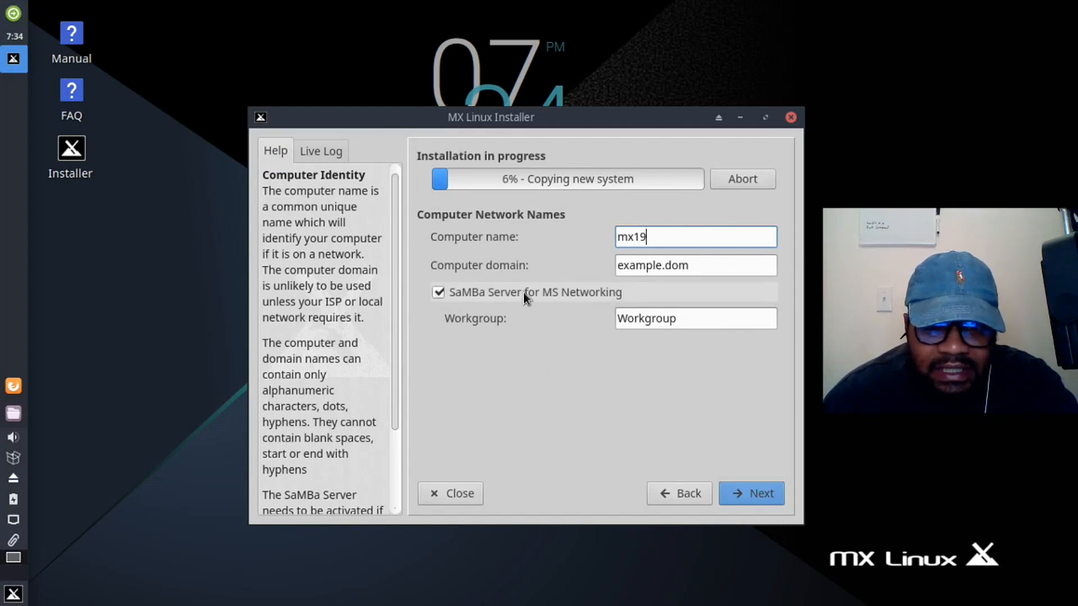
pyautogui.click(757, 495)
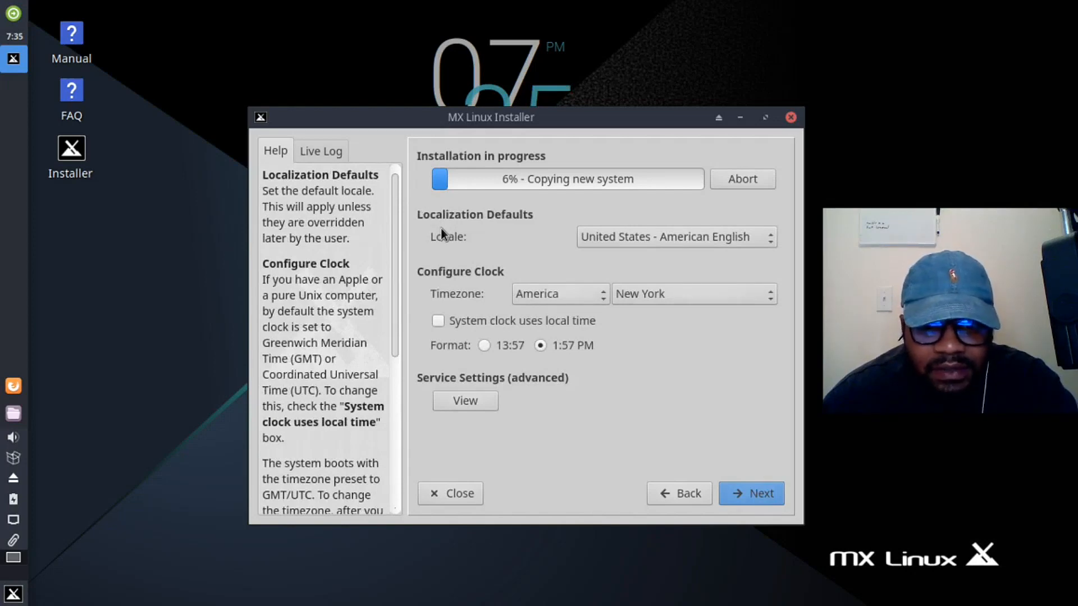
# Step: Set the timezone to America, Los Angeles and accept the localization settings
pyautogui.click(771, 295)
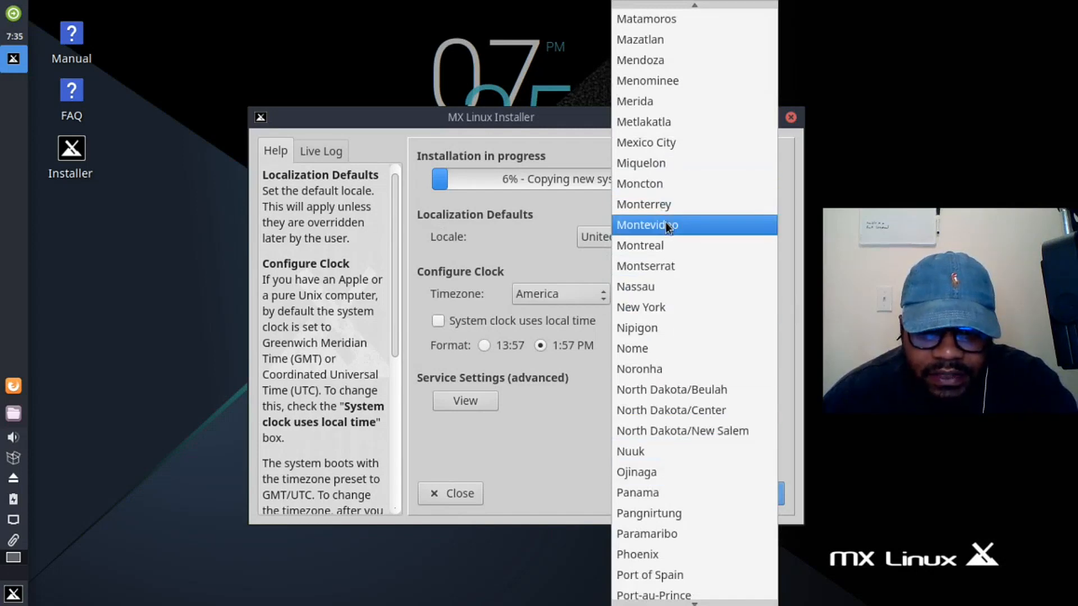
pyautogui.scroll(-5, 685, 484)
pyautogui.scroll(13, 692, 426)
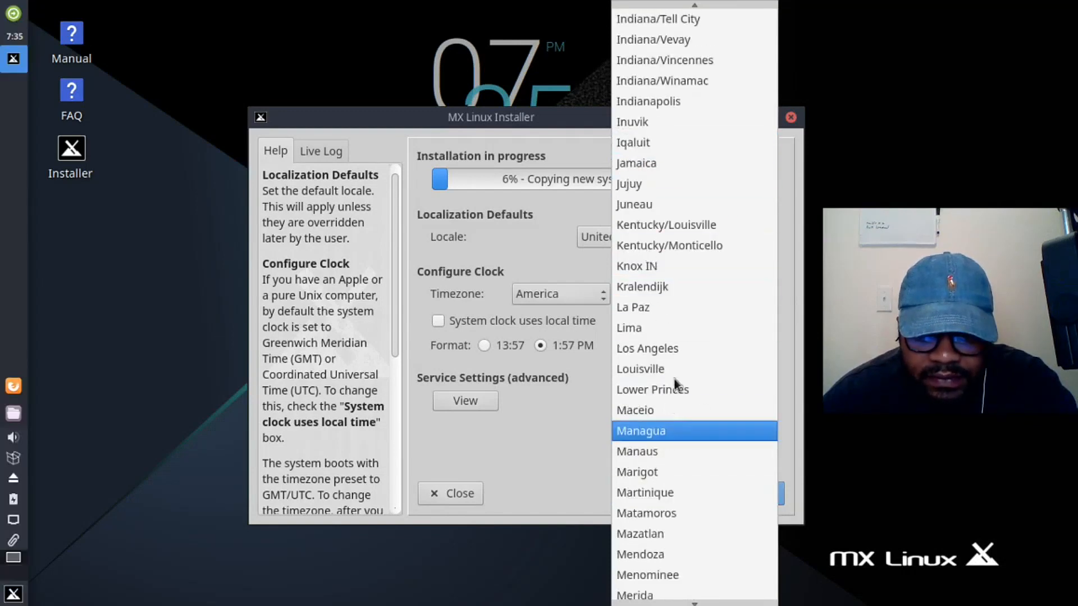
pyautogui.click(681, 348)
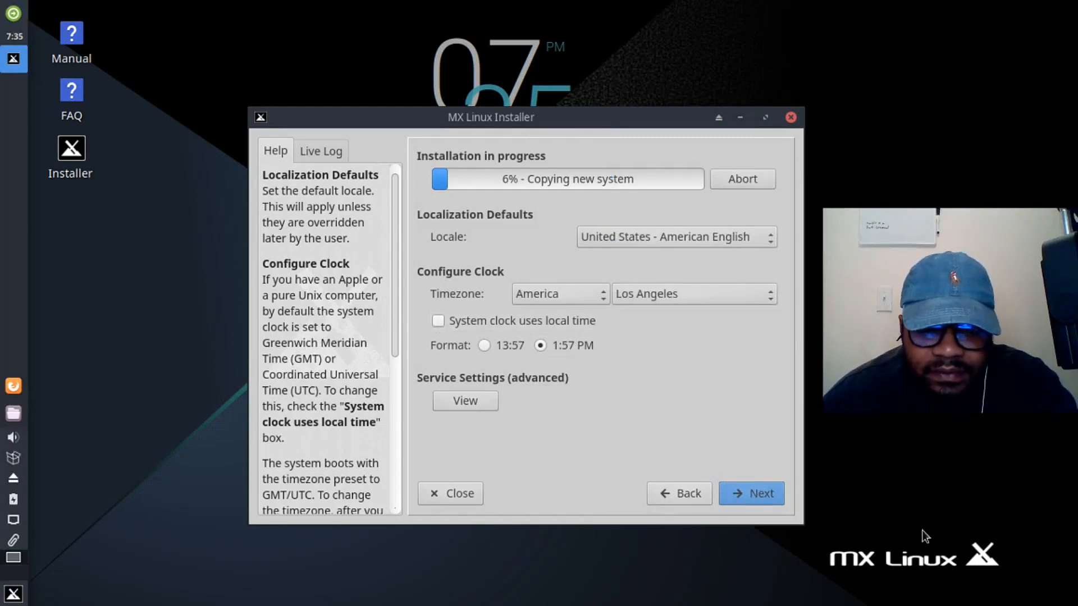
pyautogui.click(755, 493)
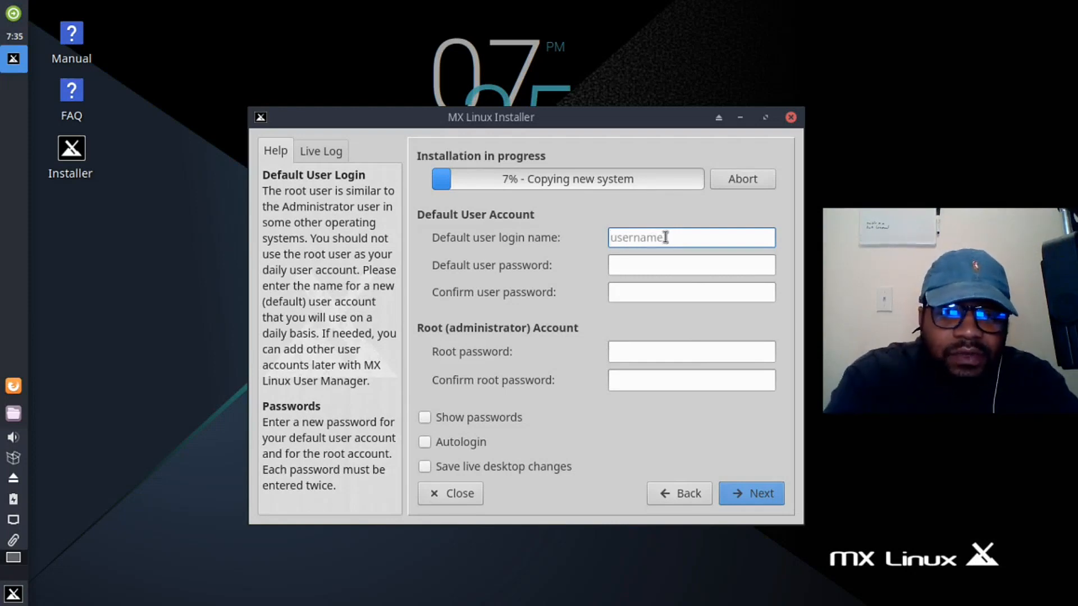
# Step: Enter the default user's login name, then enter and confirm the default user password
pyautogui.write('josh')
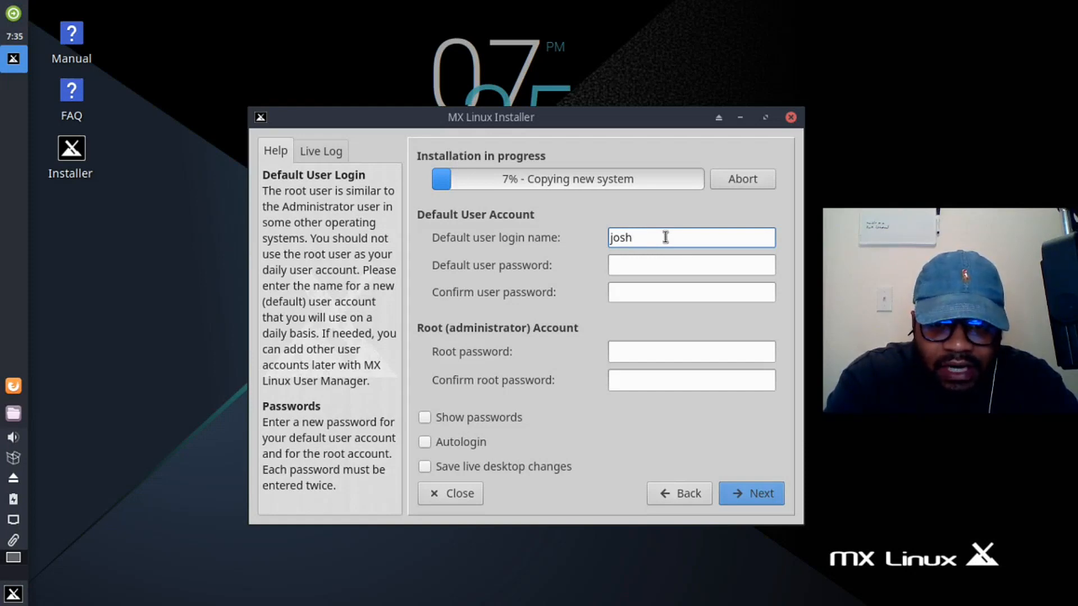
pyautogui.press('Tab')
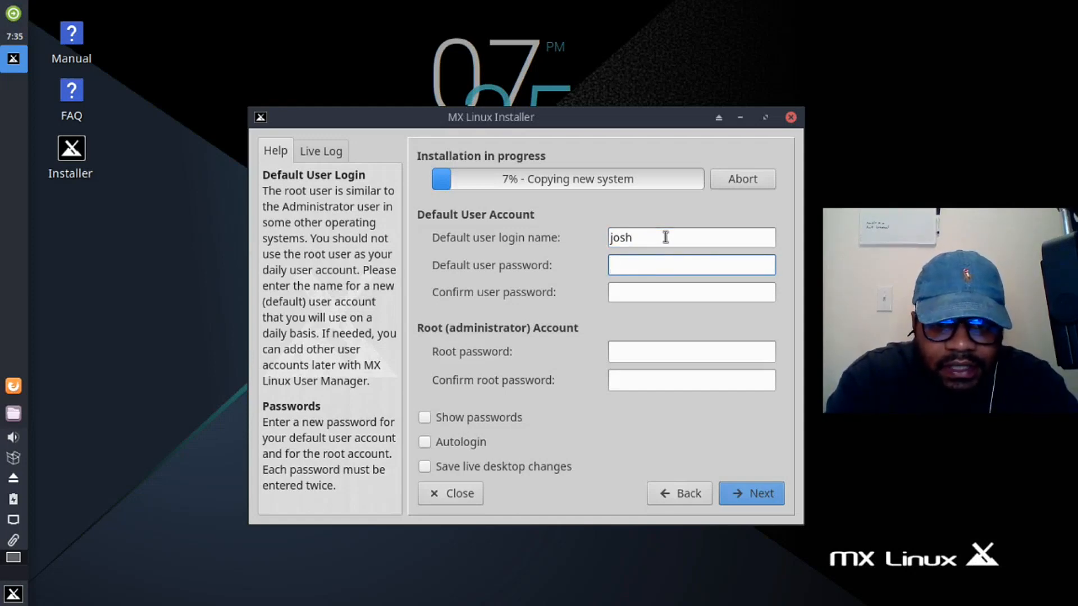
pyautogui.write('******')
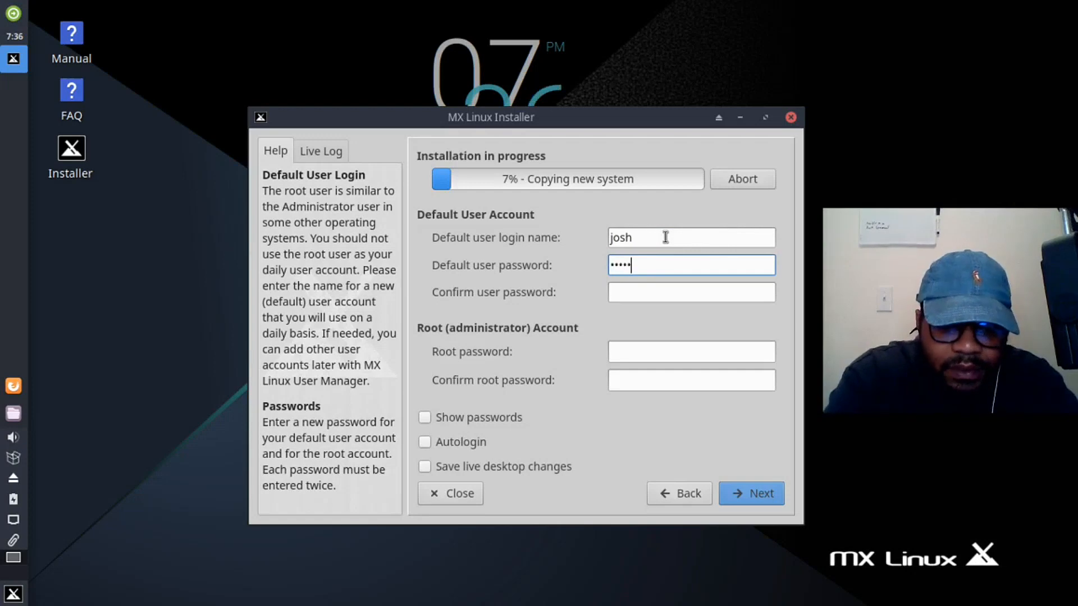
pyautogui.write('***')
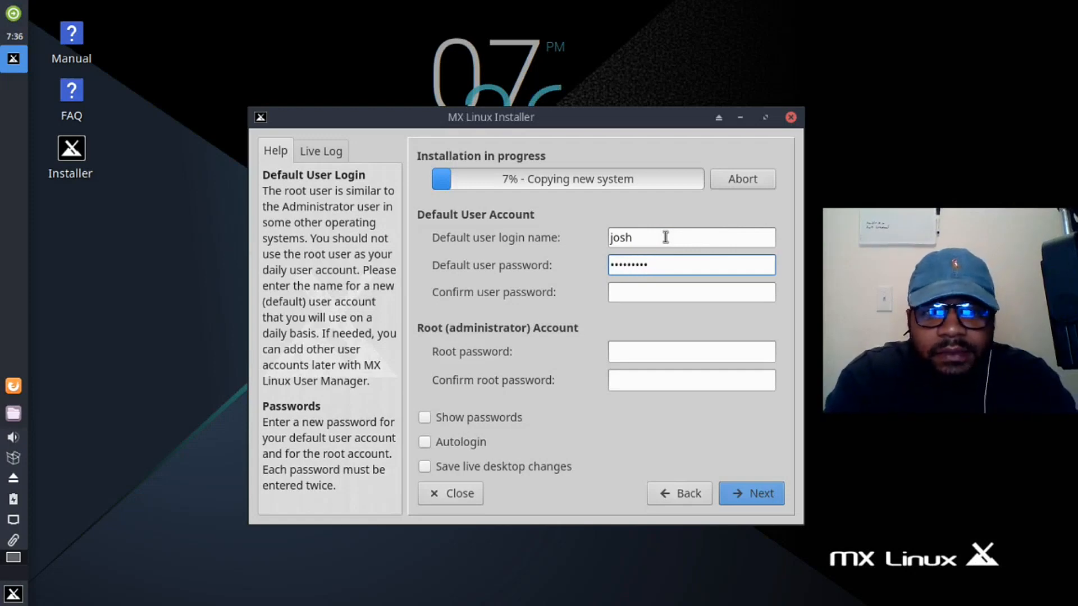
pyautogui.press('Tab')
pyautogui.write('***')
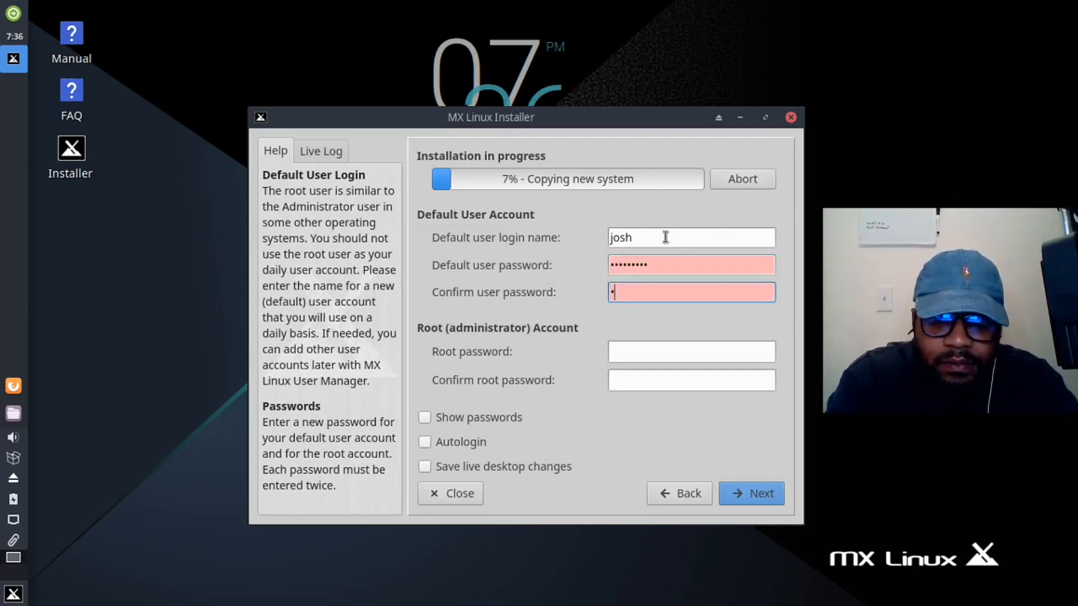
pyautogui.write('******')
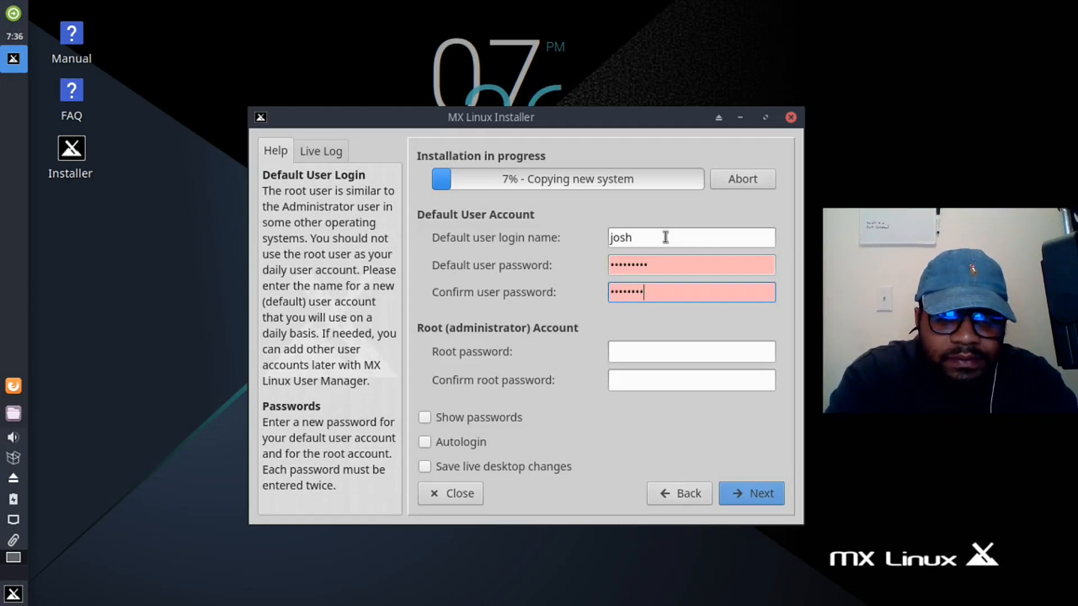
# Step: Enter and confirm the root password, and accept the user account settings so the installation completes
pyautogui.press('Tab')
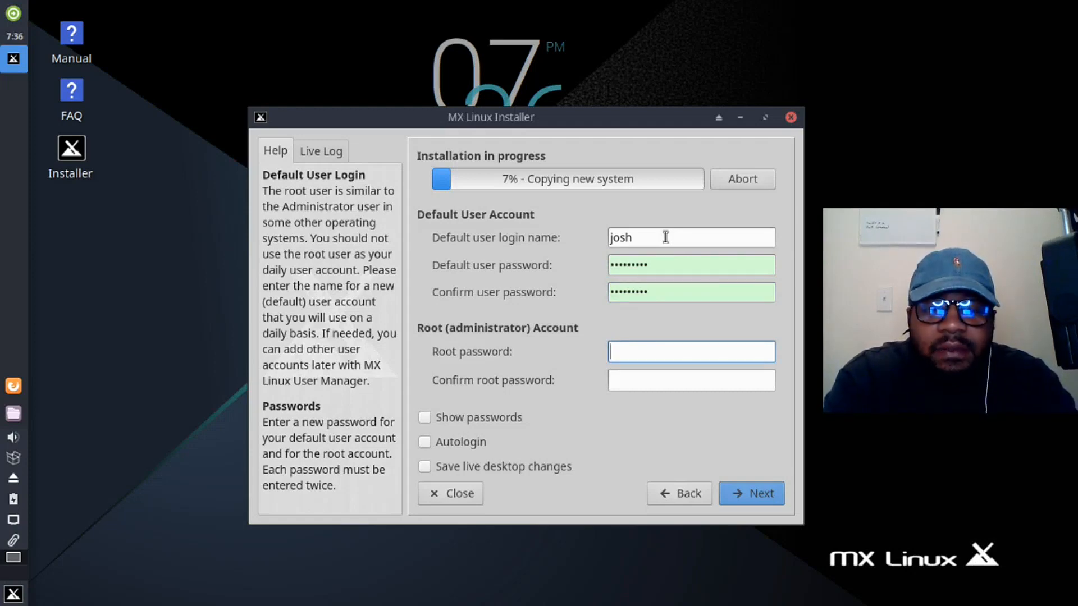
pyautogui.write('•••••')
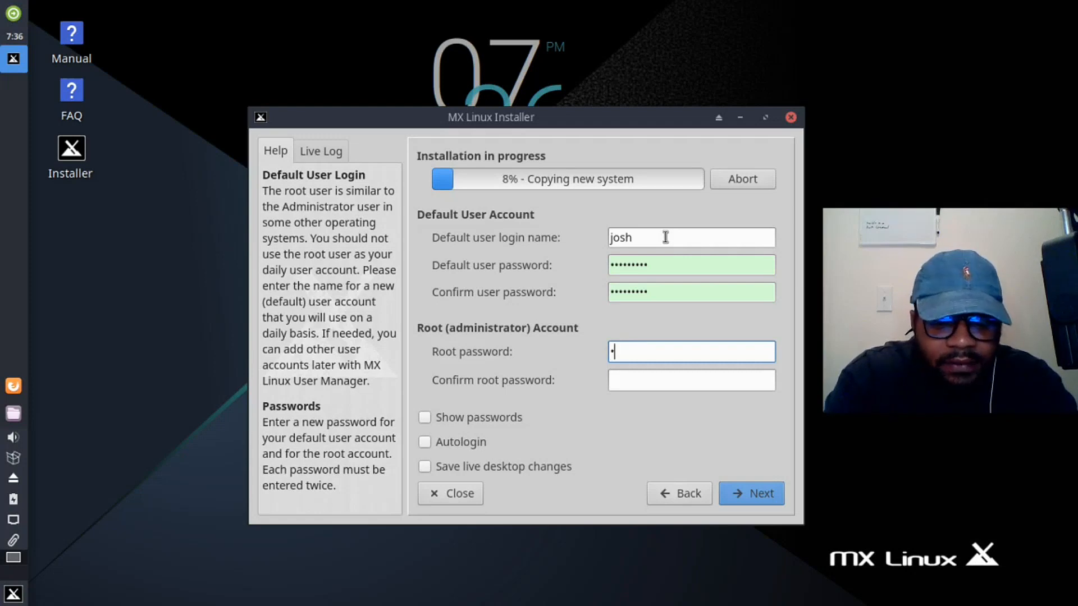
pyautogui.write('••••')
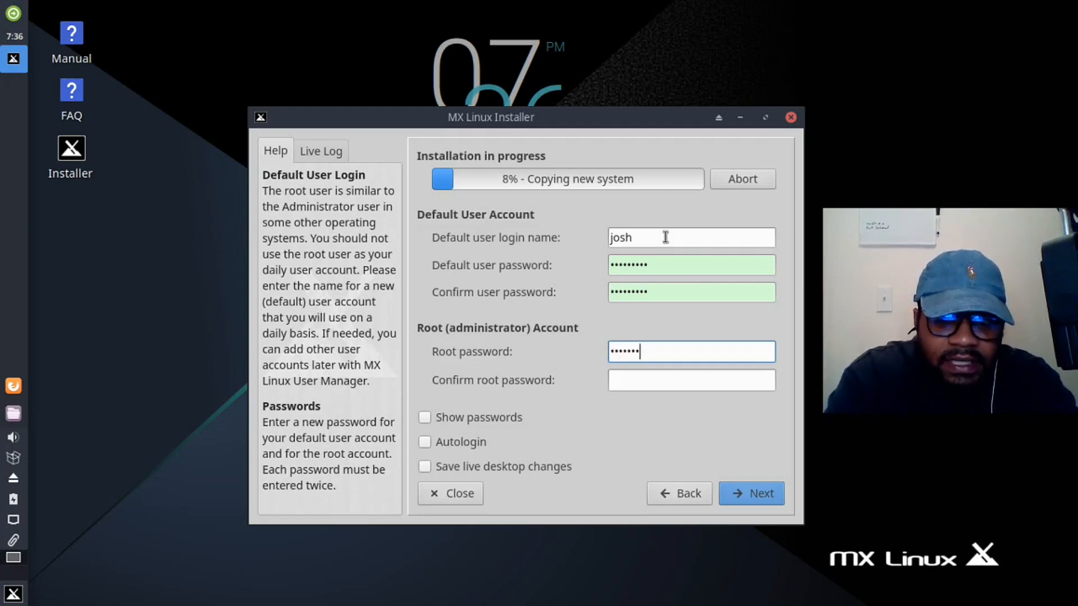
pyautogui.press('Tab')
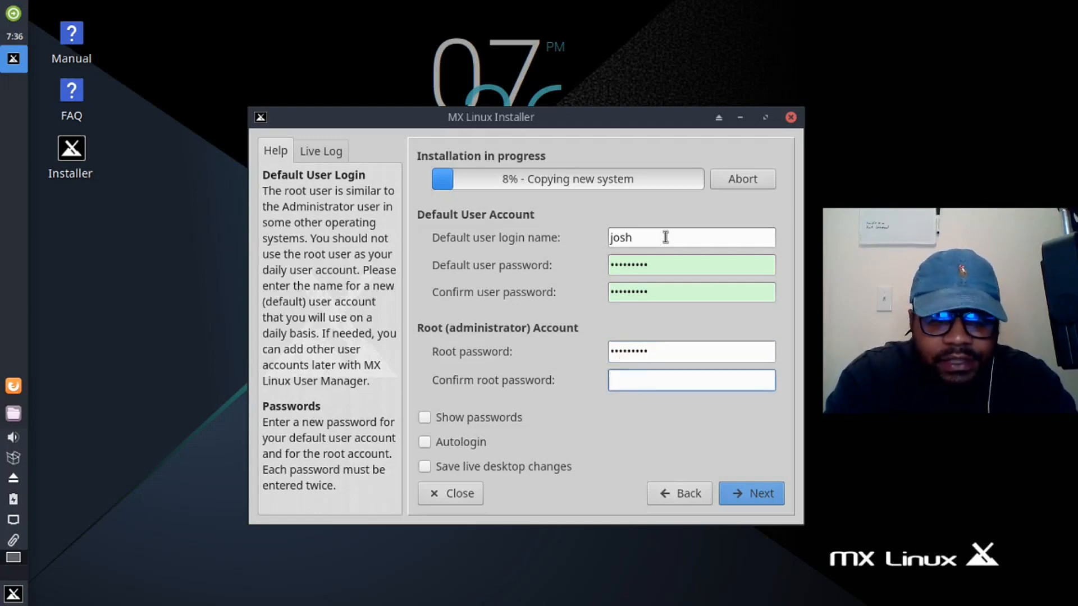
pyautogui.write('•••••••••')
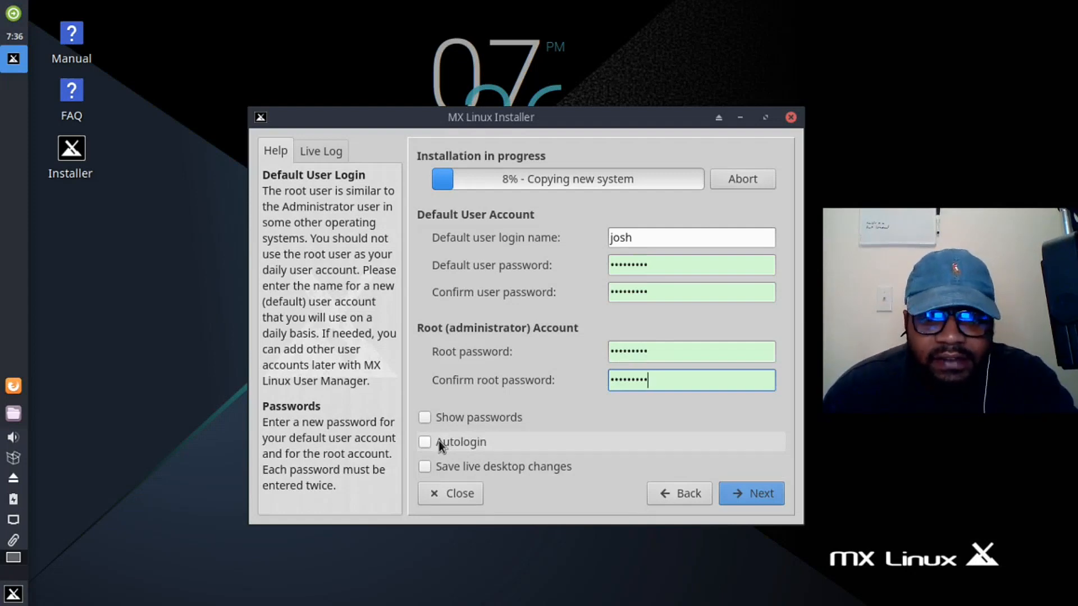
pyautogui.click(758, 496)
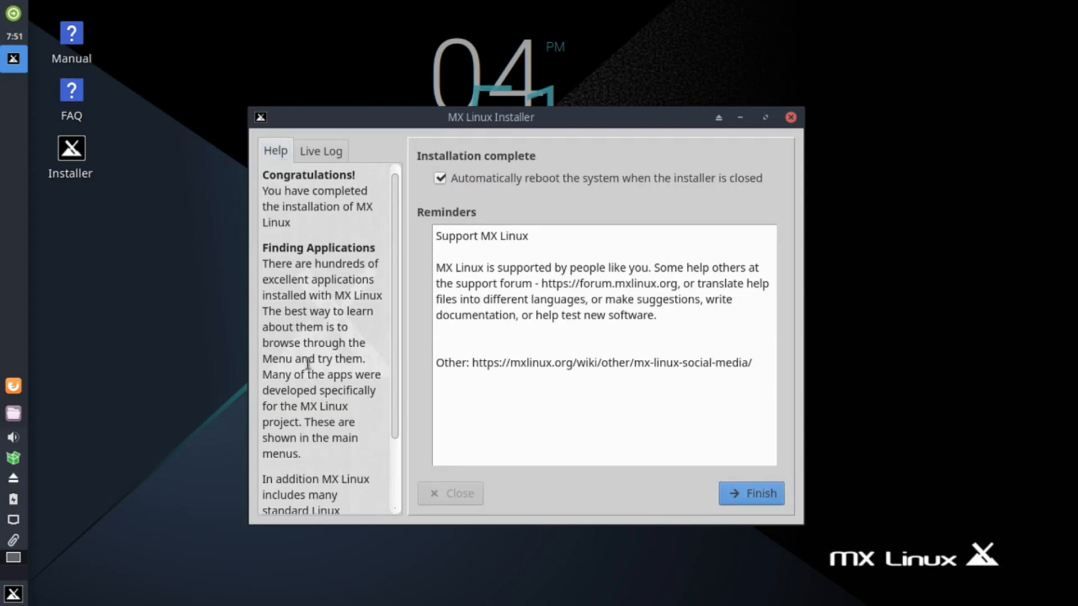
# Step: Finish the installer with automatic reboot, continue past the disc removal prompt, and log in with the user's account password
pyautogui.click(751, 493)
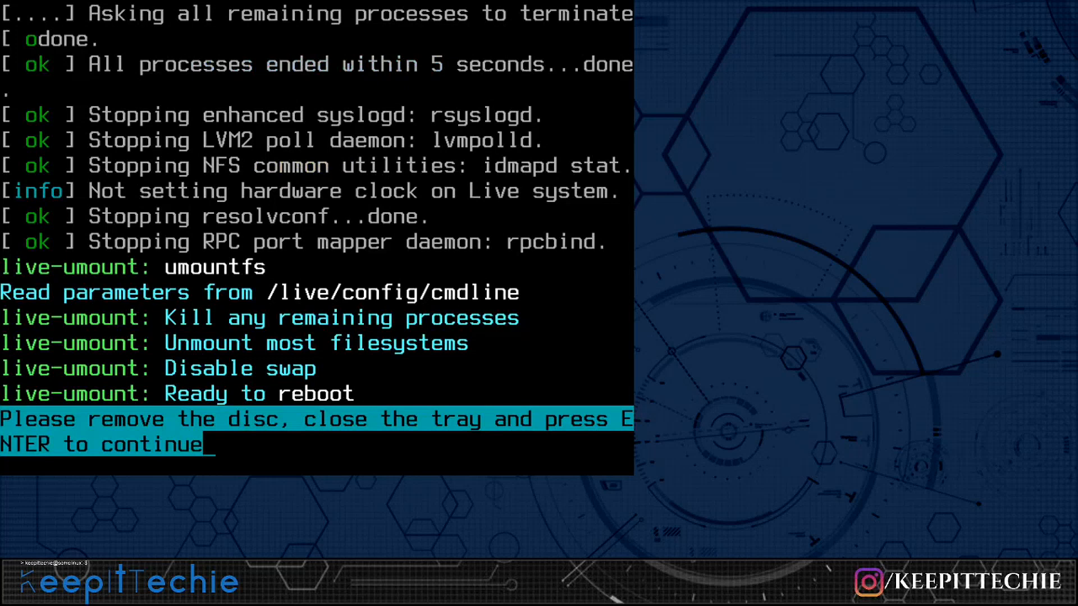
pyautogui.press('Return')
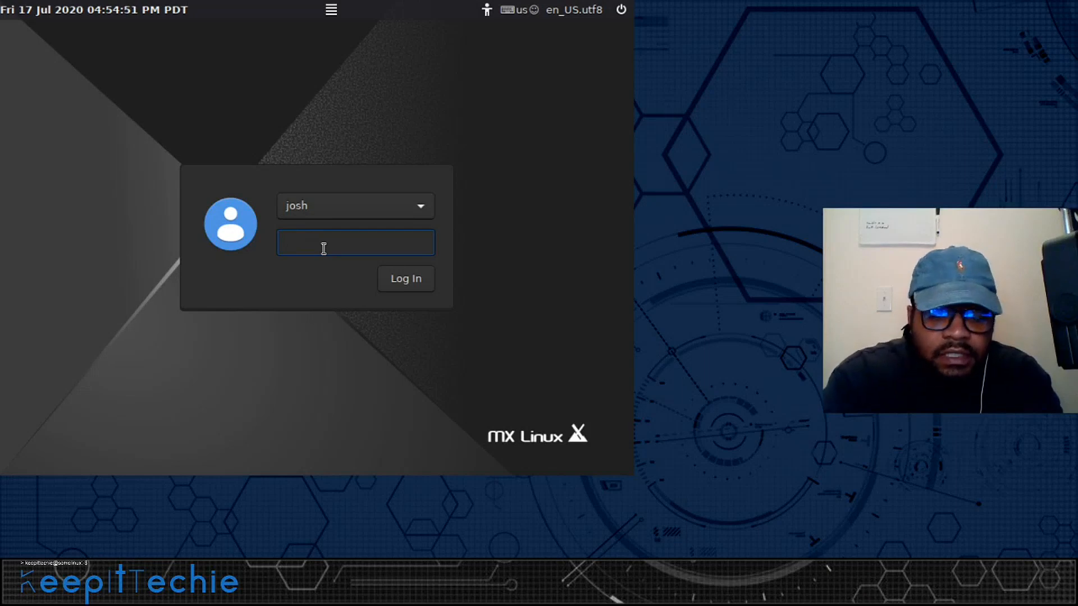
pyautogui.write('••••••••••')
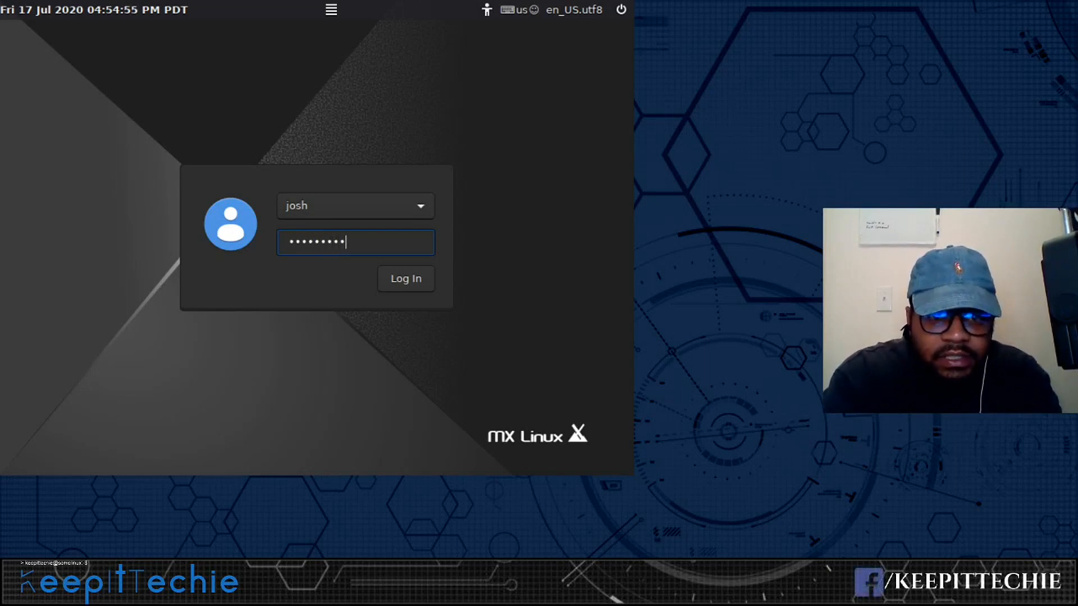
pyautogui.press('Return')
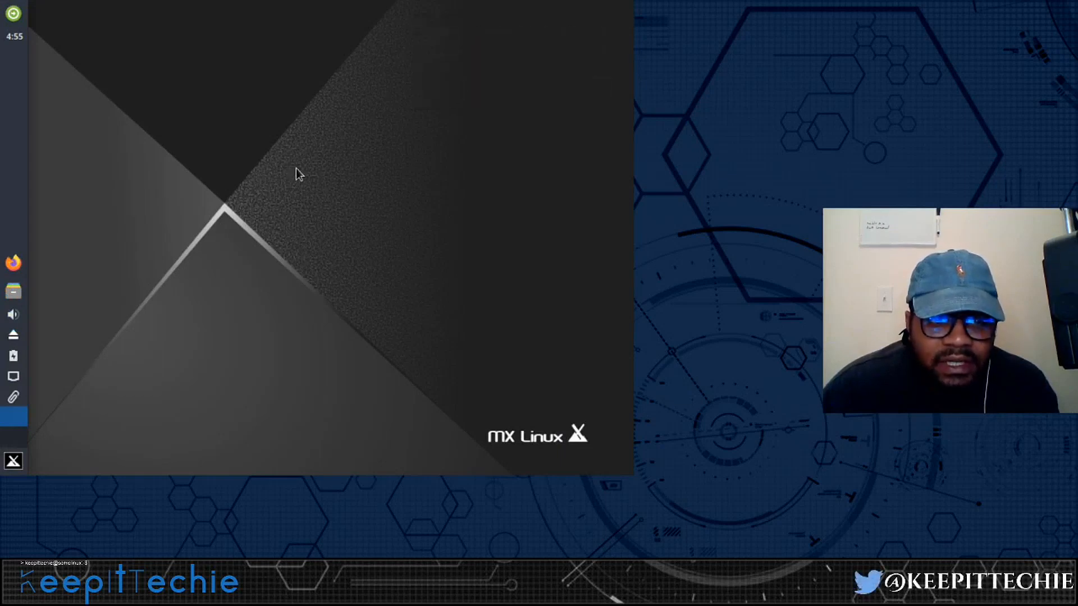
# Step: Set the Virtual1 display resolution to 1360x768 in the desktop settings, apply it, and close the Display and MX Welcome windows
pyautogui.click(13, 461)
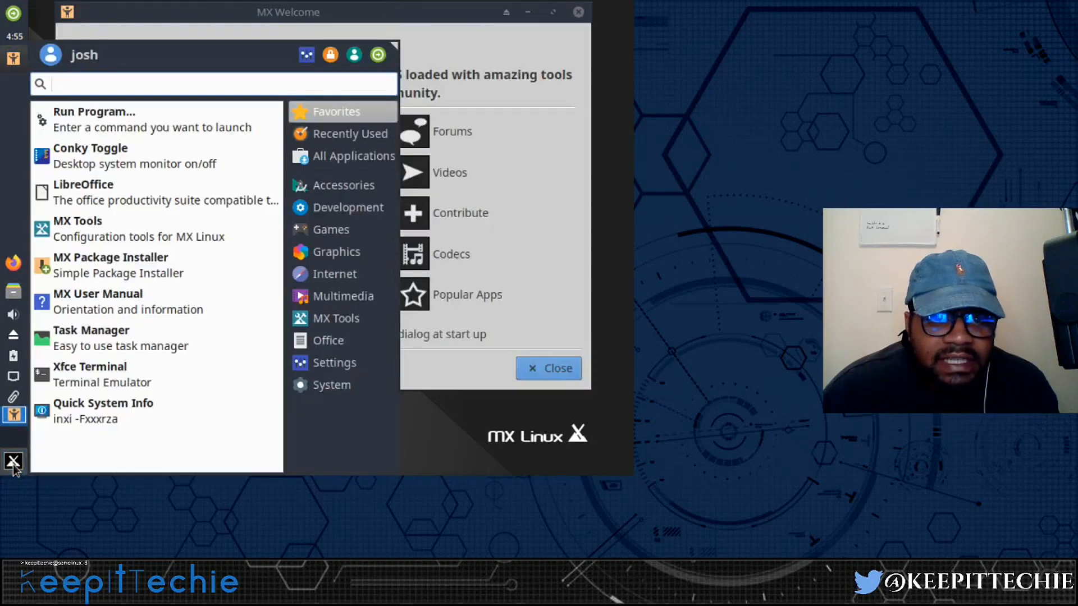
pyautogui.click(306, 55)
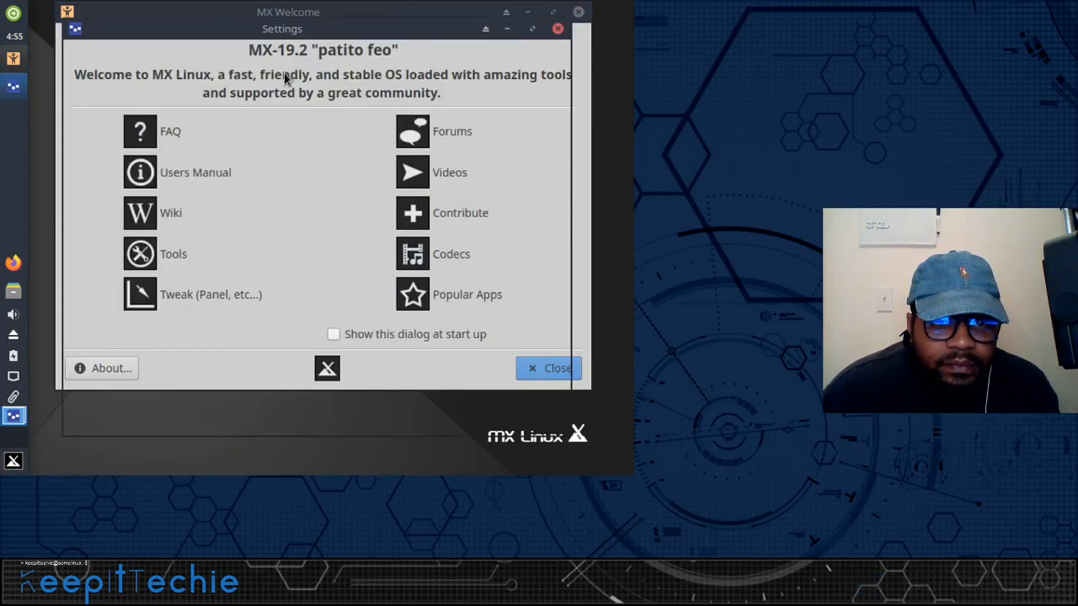
pyautogui.scroll(-5, 132, 193)
pyautogui.click(130, 202)
pyautogui.scroll(1, 130, 202)
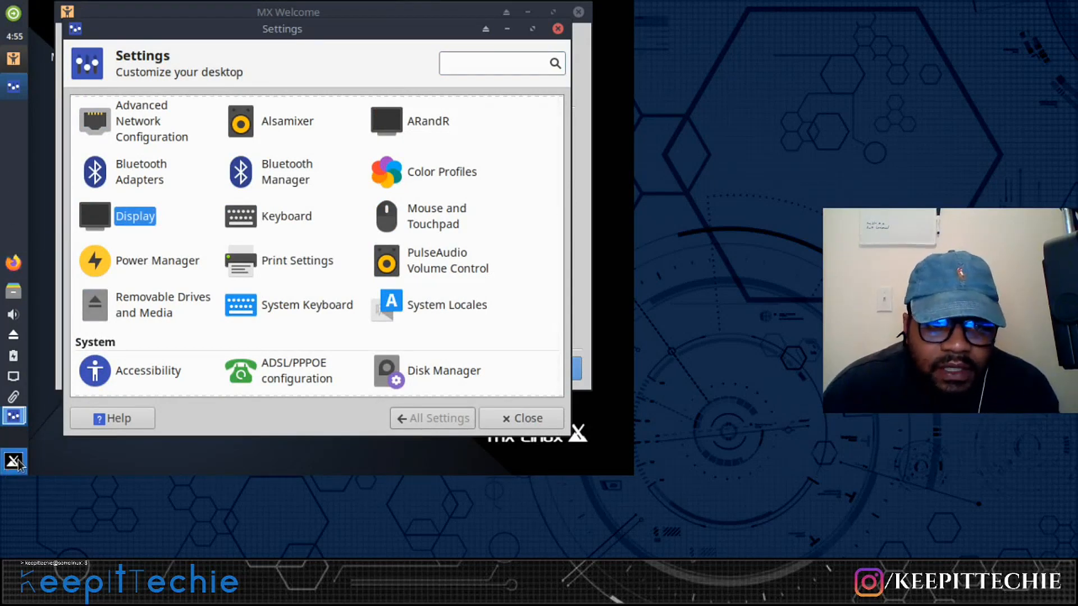
pyautogui.click(135, 220)
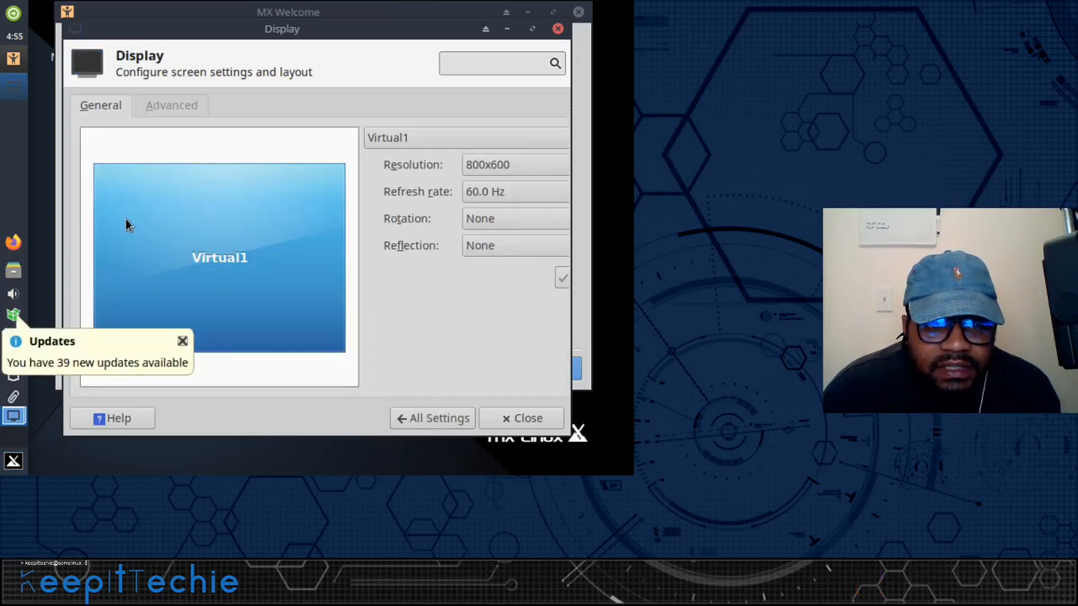
pyautogui.click(532, 165)
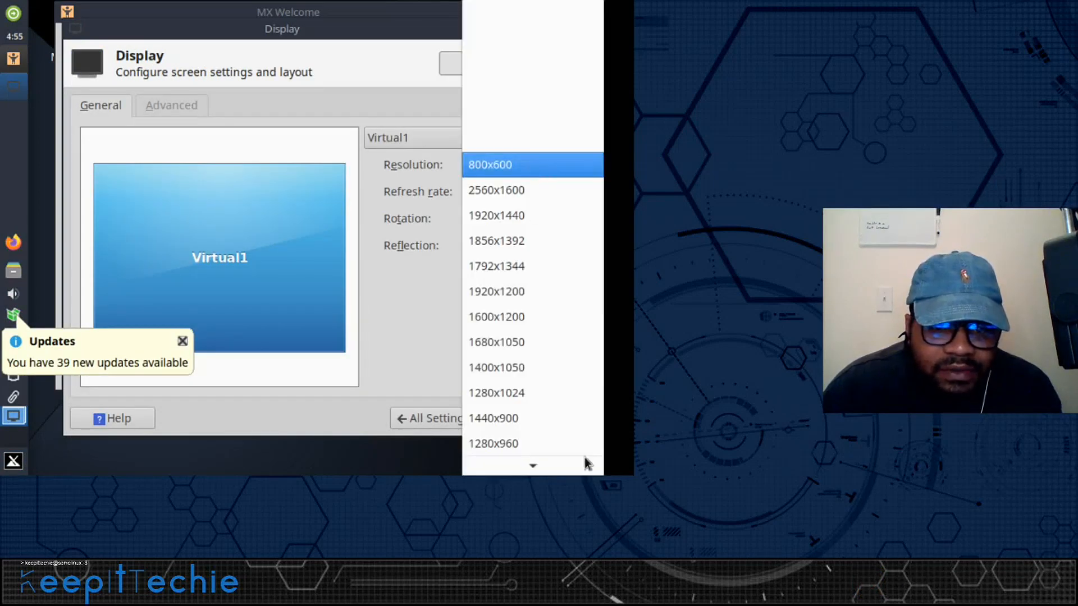
pyautogui.scroll(-2, 514, 406)
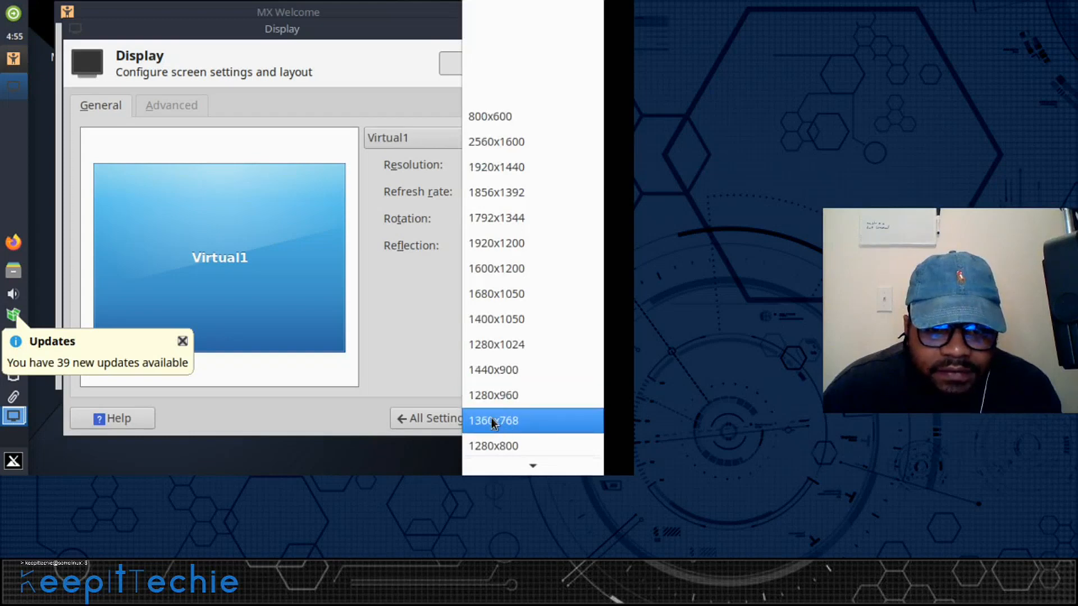
pyautogui.click(497, 420)
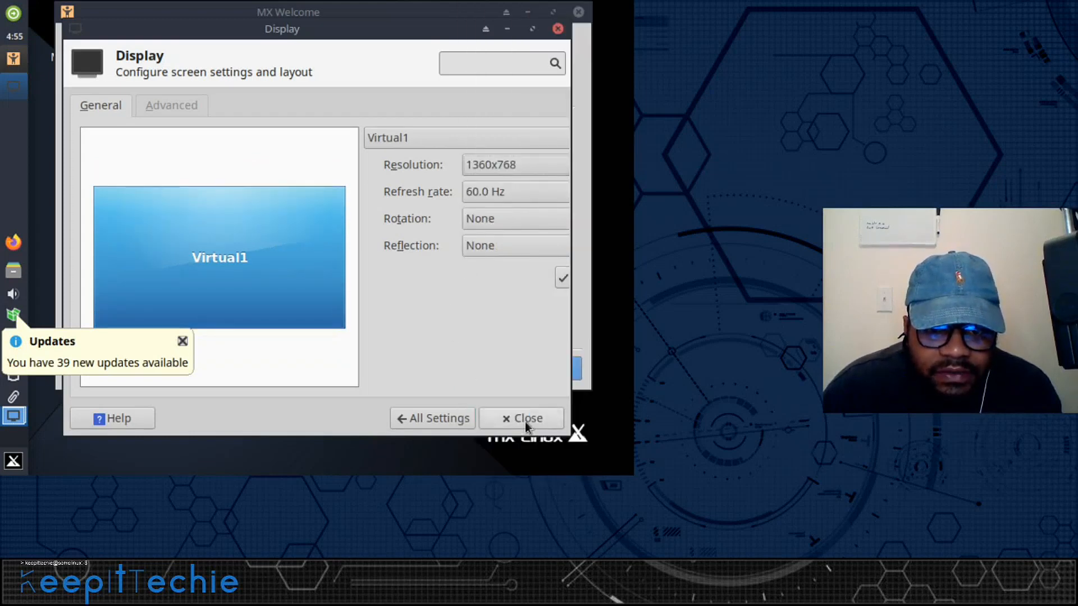
pyautogui.click(562, 278)
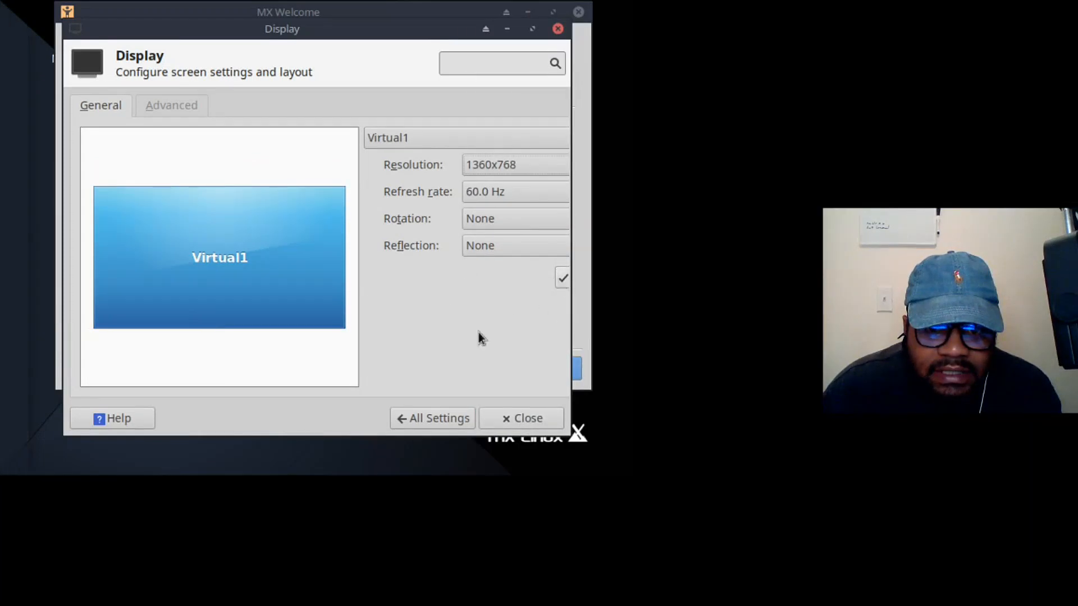
pyautogui.click(531, 420)
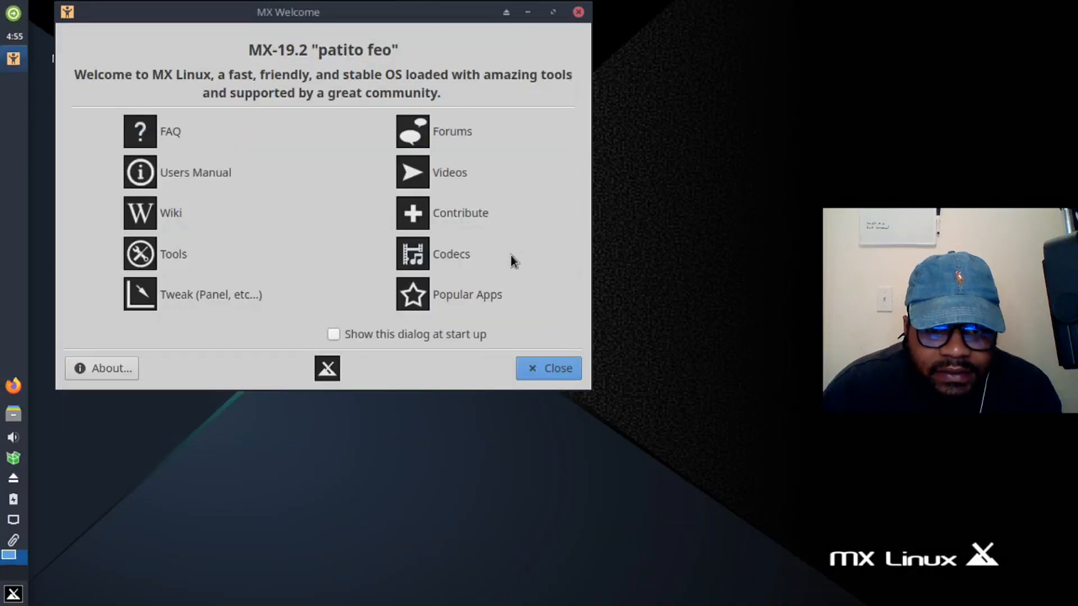
pyautogui.click(558, 369)
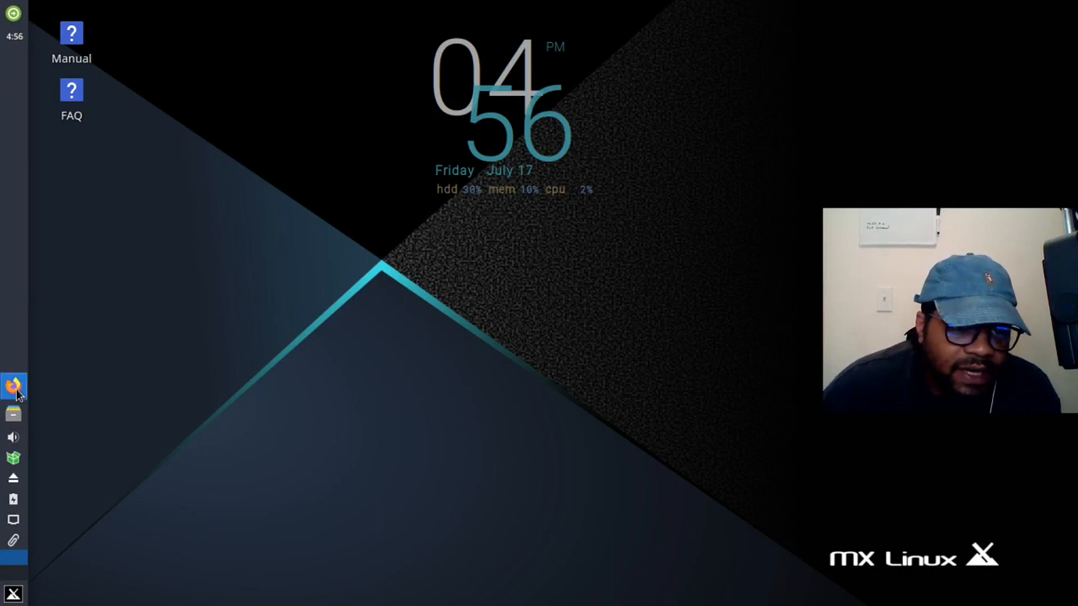
# Step: Look at the home folder in the file manager and its About information, and close it
pyautogui.click(13, 418)
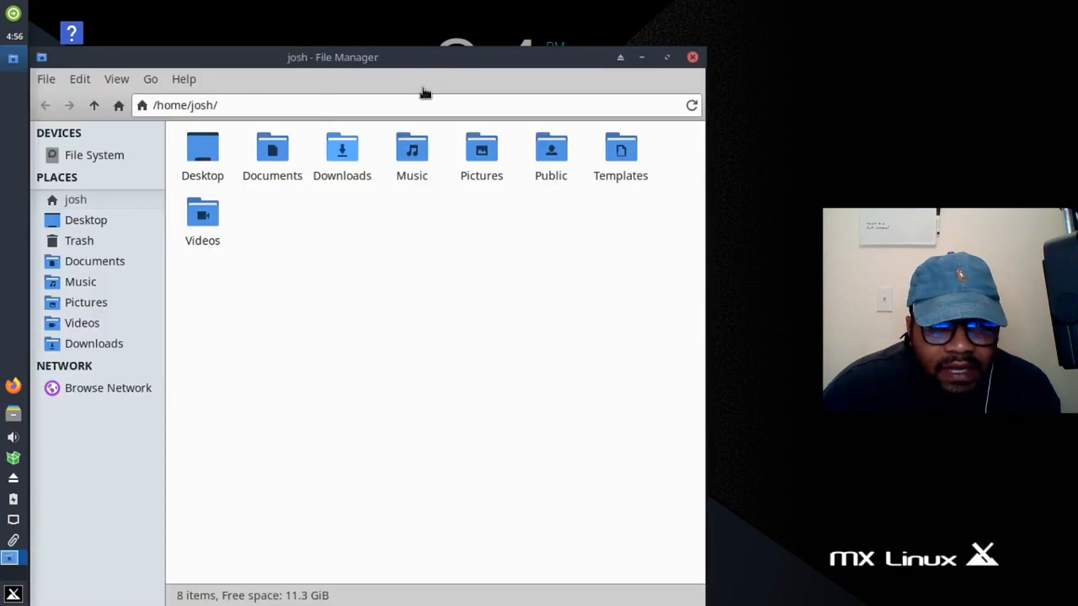
pyautogui.moveTo(432, 56); pyautogui.dragTo(566, 27)
pyautogui.click(322, 54)
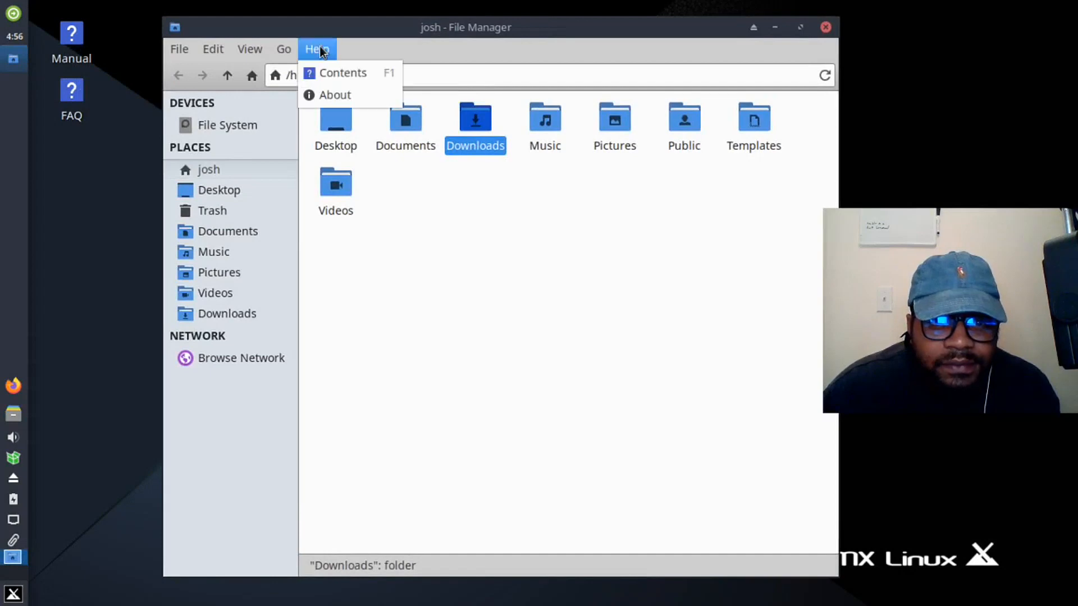
pyautogui.click(332, 96)
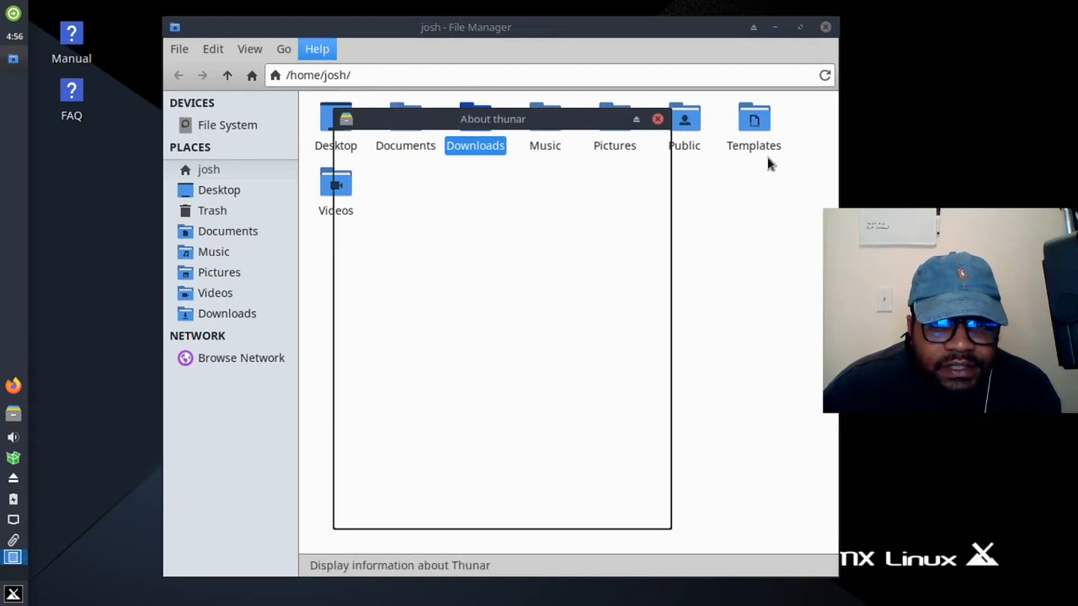
pyautogui.click(657, 119)
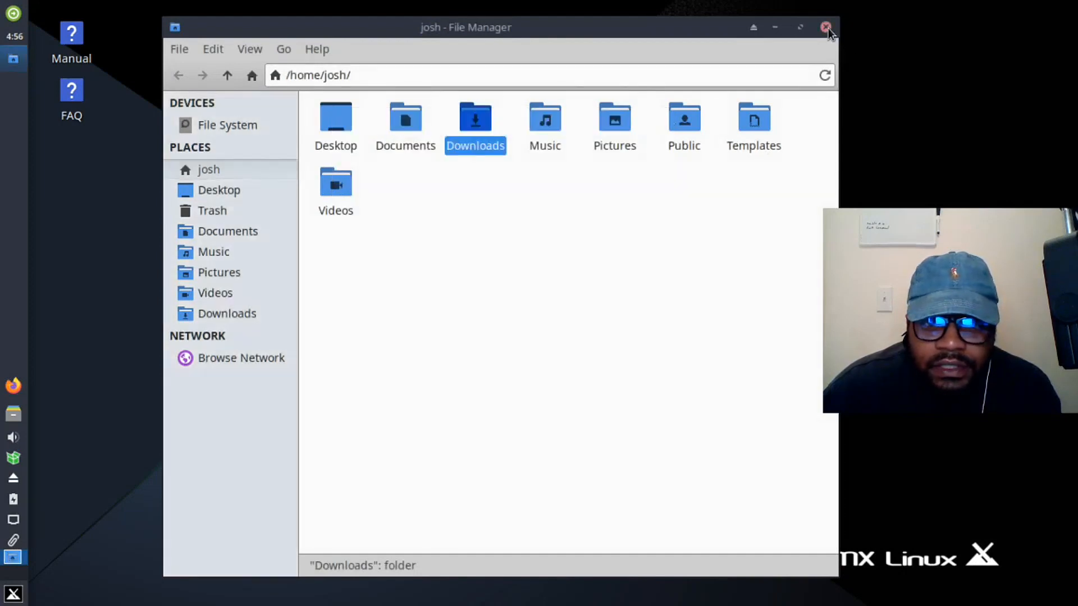
pyautogui.click(825, 27)
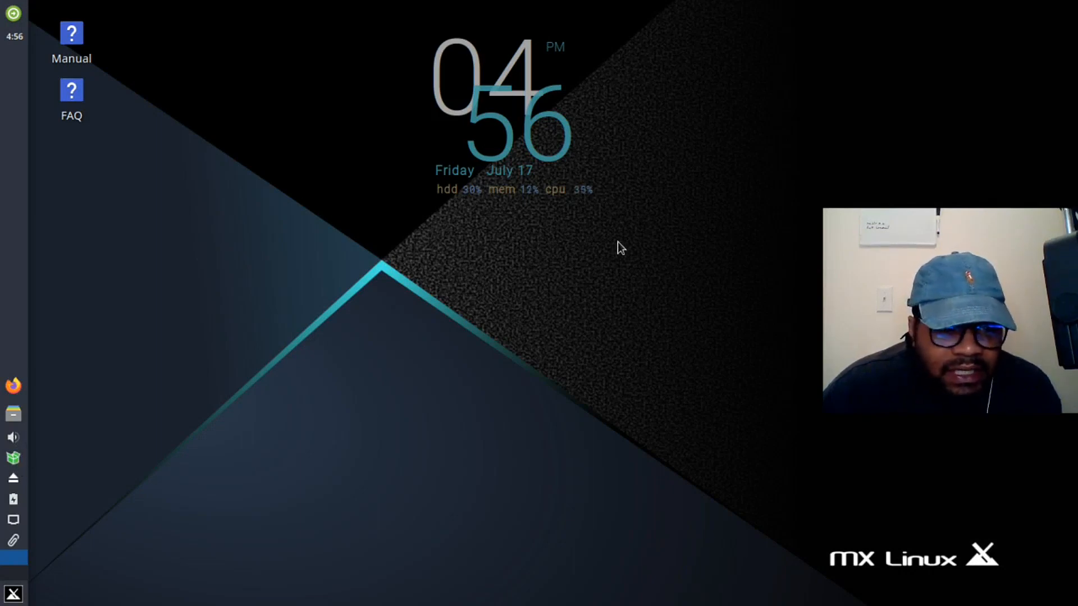
# Step: Review the pending updates in MX Updater and run the full upgrade, automatically answering yes to all prompts and authenticating with the root password
pyautogui.click(15, 459)
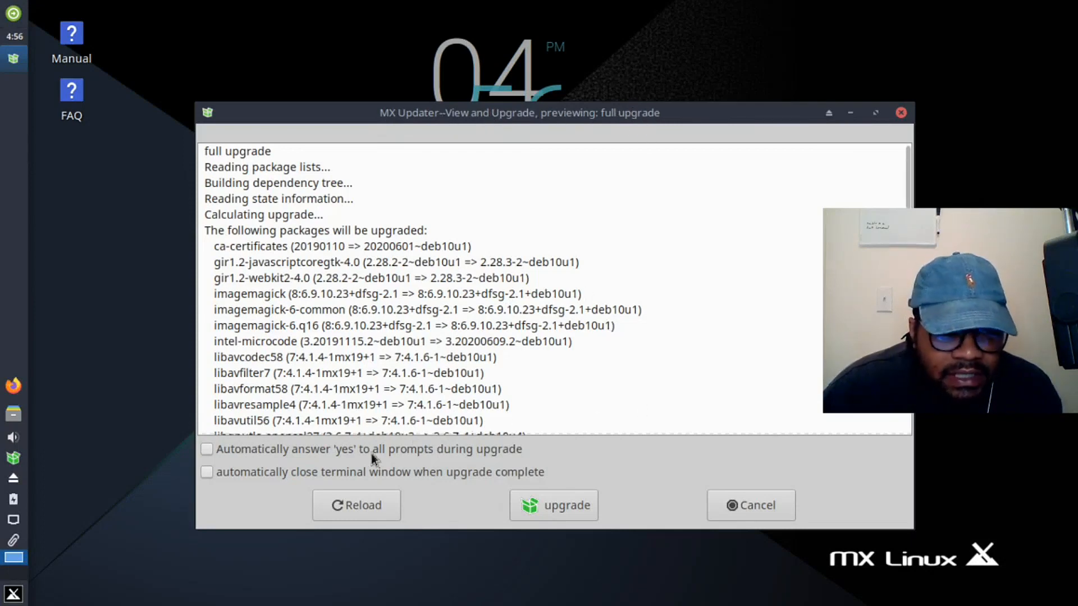
pyautogui.scroll(-5, 637, 323)
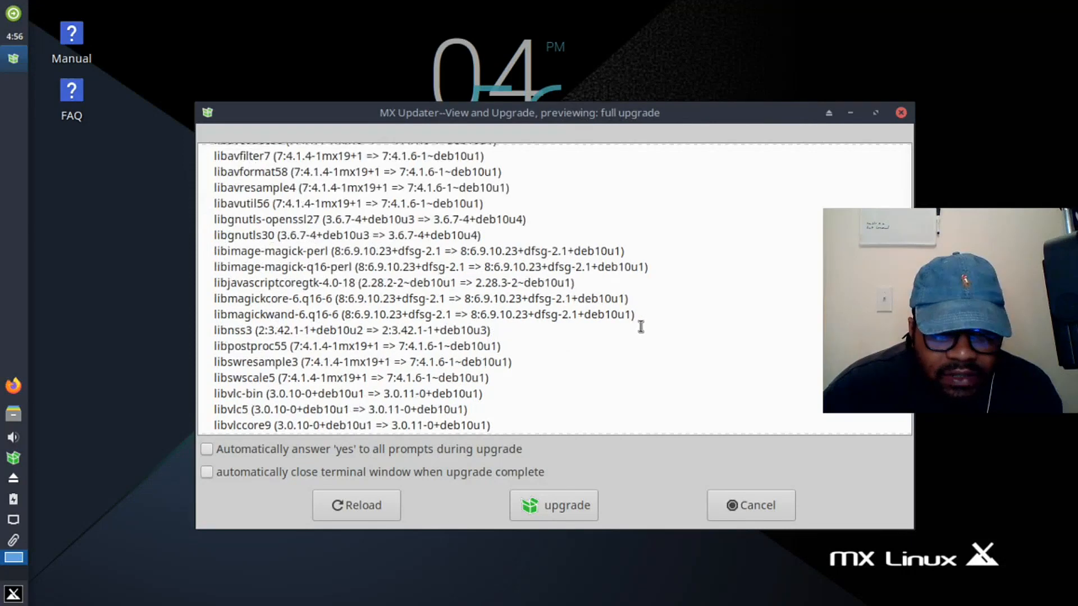
pyautogui.scroll(-5, 640, 328)
pyautogui.scroll(10, 642, 330)
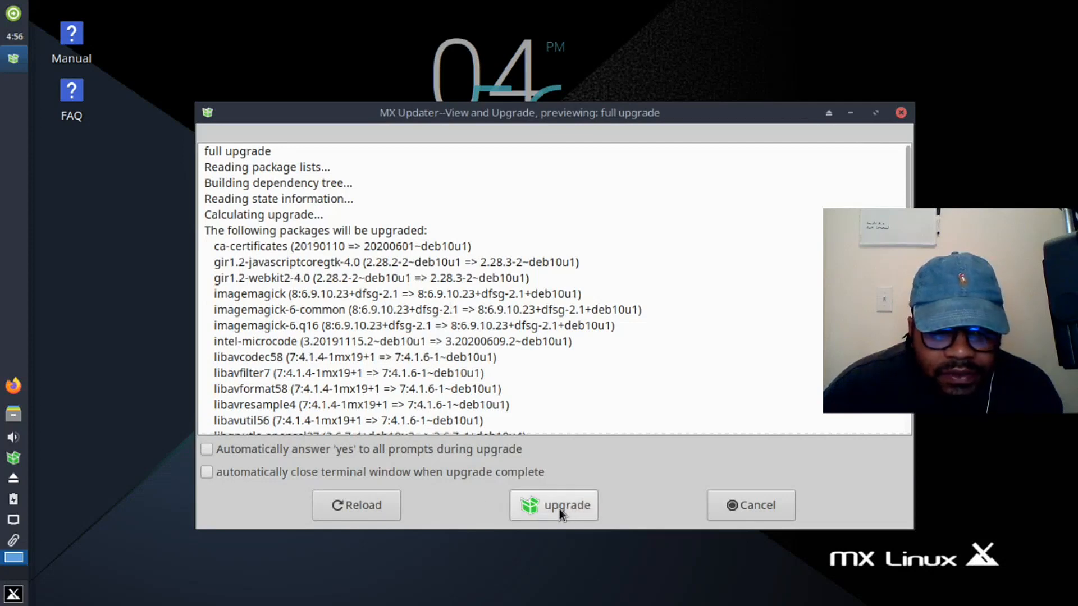
pyautogui.click(207, 451)
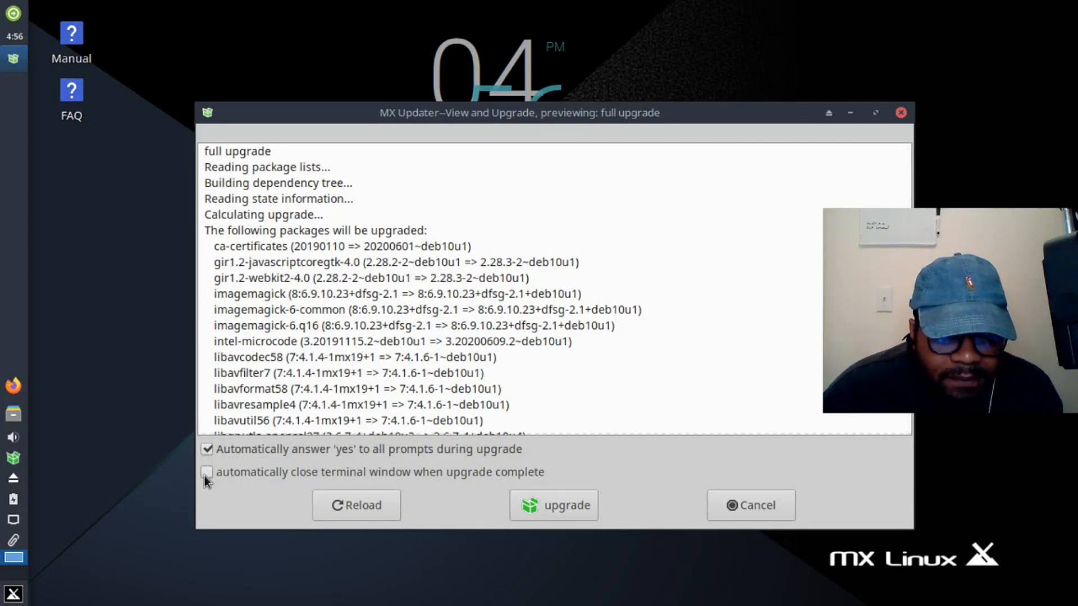
pyautogui.click(560, 506)
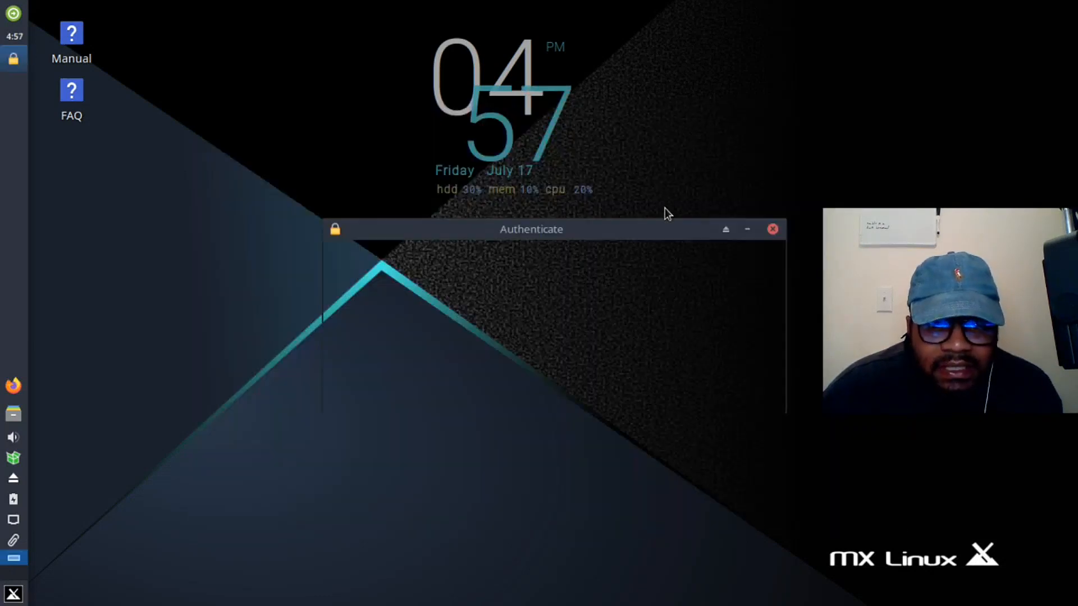
pyautogui.write('*********')
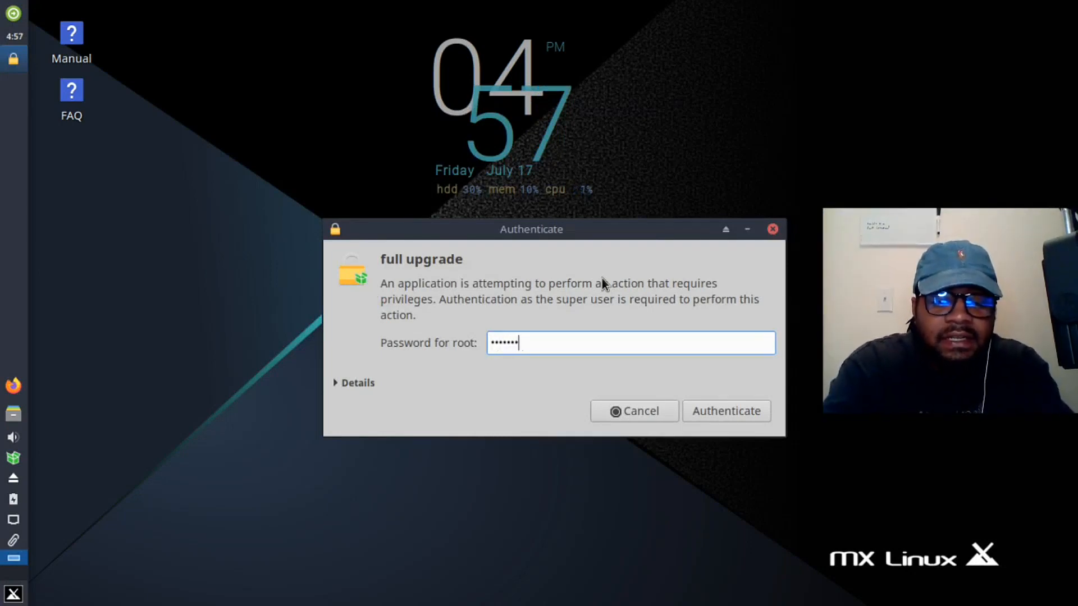
pyautogui.press('Return')
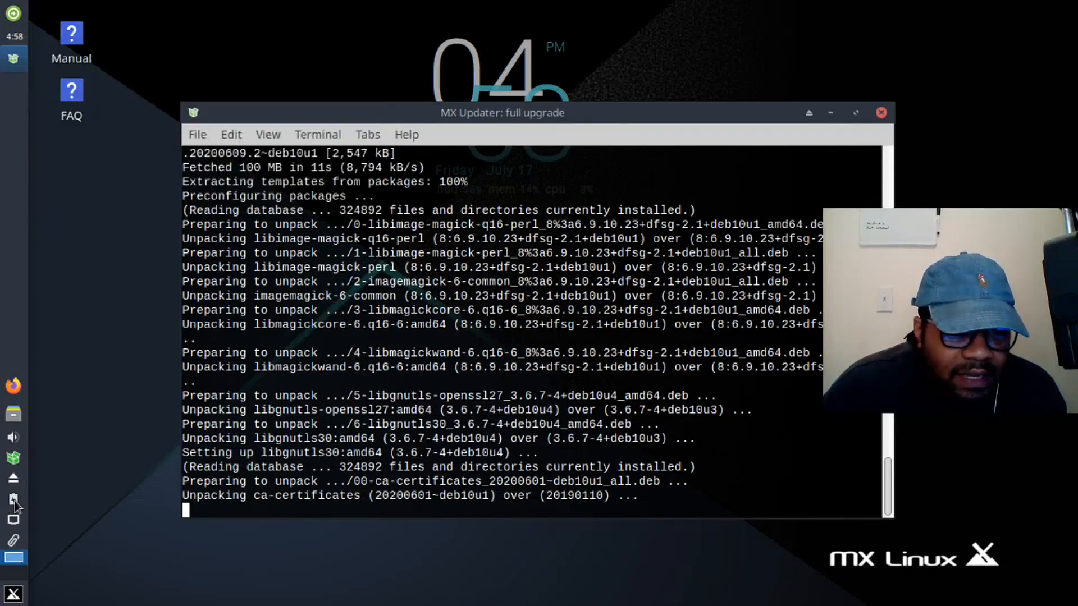
# Step: Check the computer's battery status and view the log-out options without ending the session
pyautogui.moveTo(15, 500)
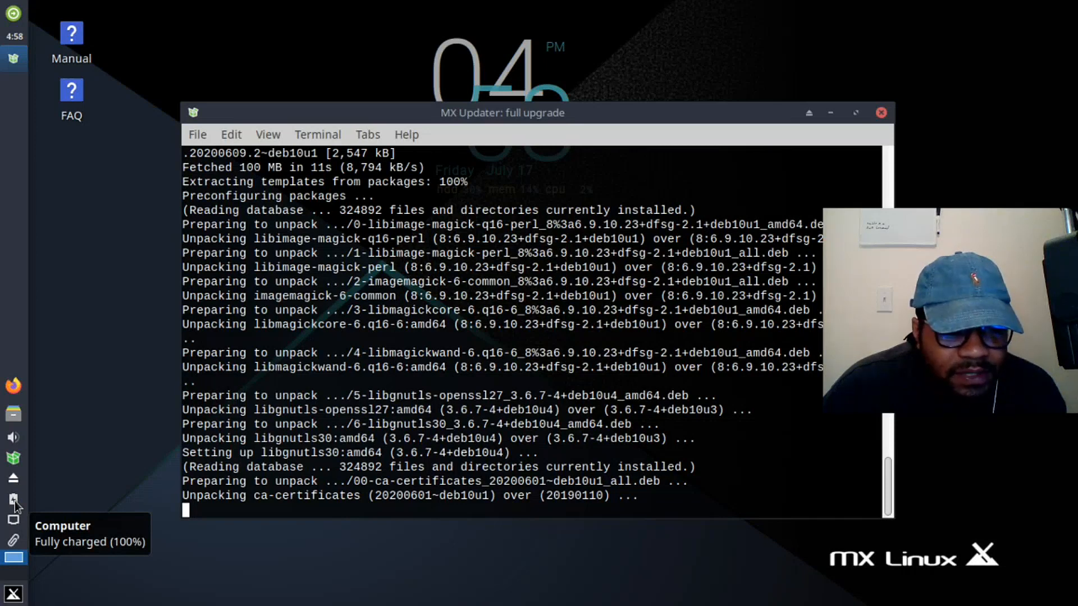
pyautogui.moveTo(14, 526)
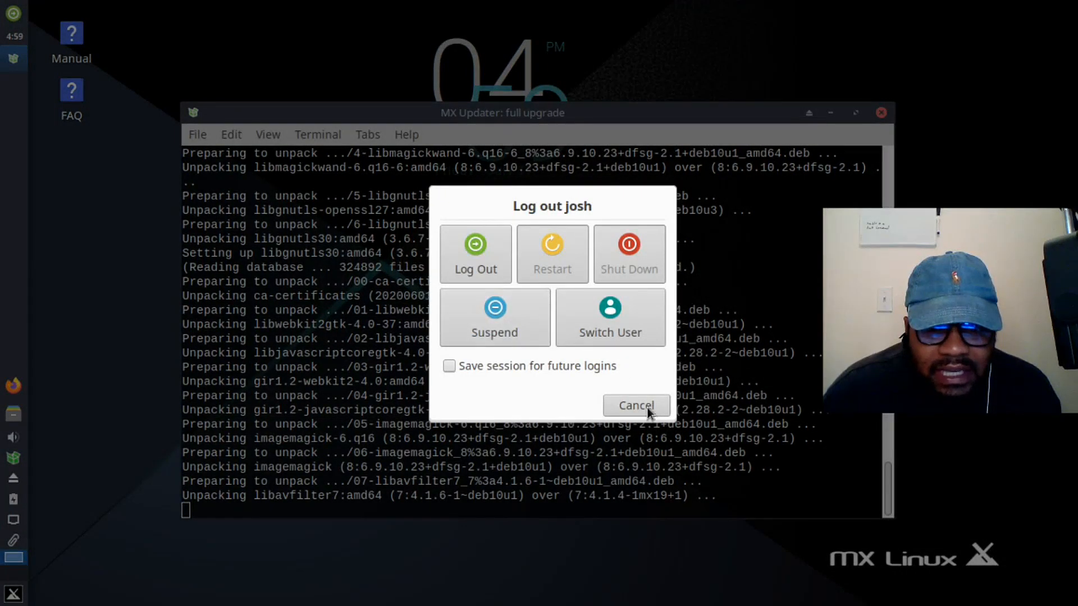
pyautogui.click(634, 405)
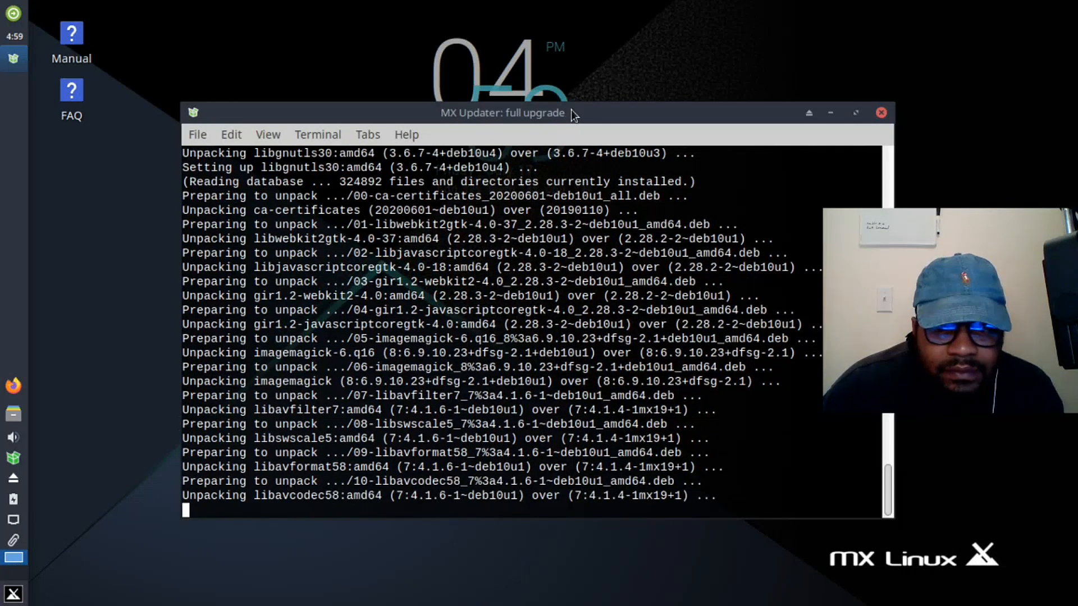
# Step: Switch back and forth between the two workspaces, and shift the upgrade window to reveal the desktop clock
pyautogui.click(14, 560)
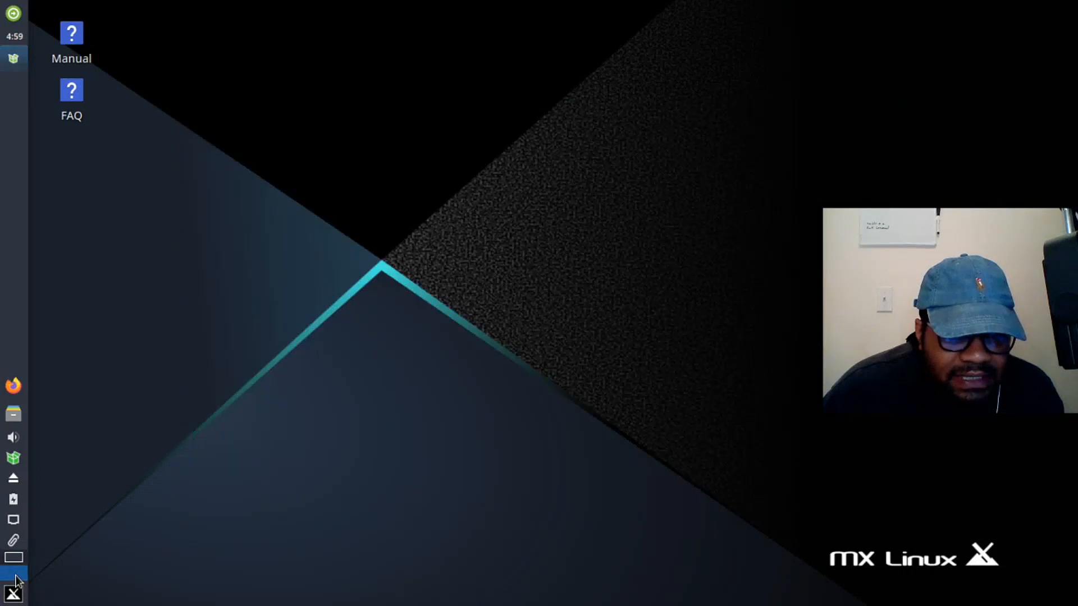
pyautogui.click(14, 559)
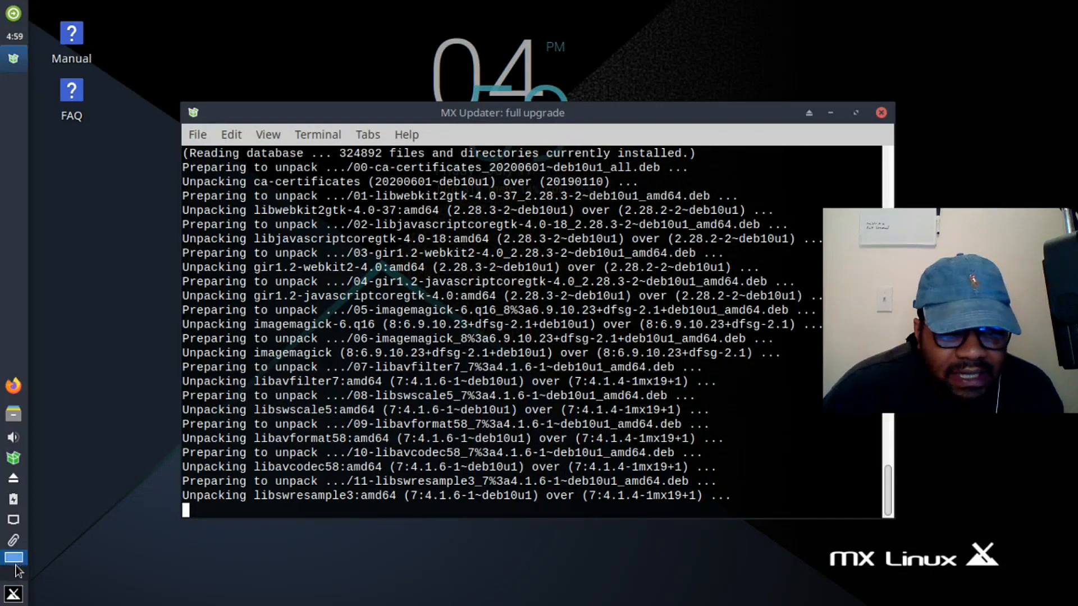
pyautogui.click(14, 560)
pyautogui.click(14, 559)
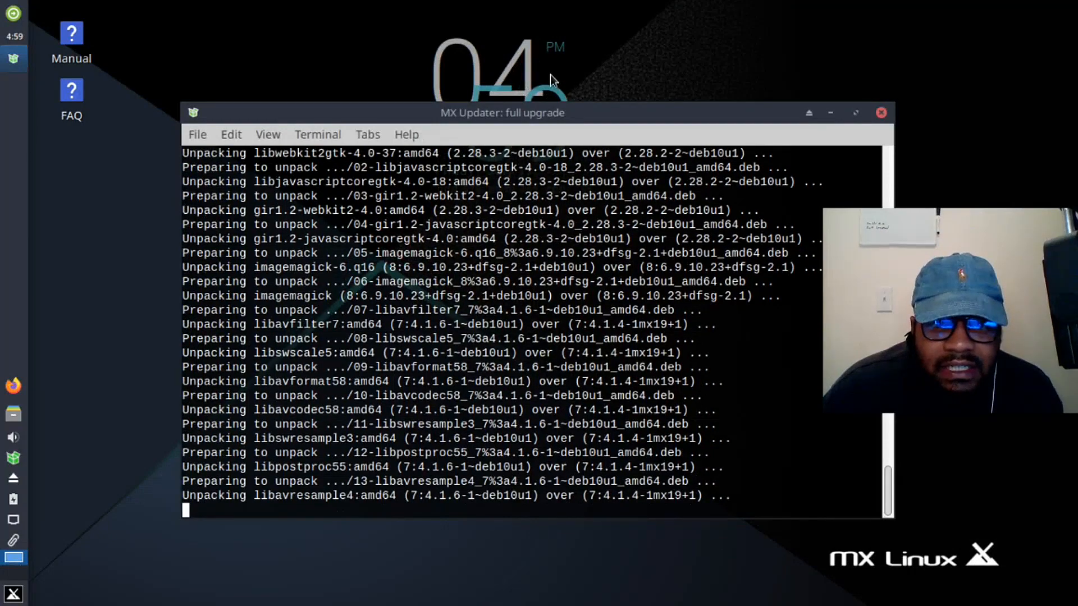
pyautogui.moveTo(601, 116); pyautogui.dragTo(563, 166)
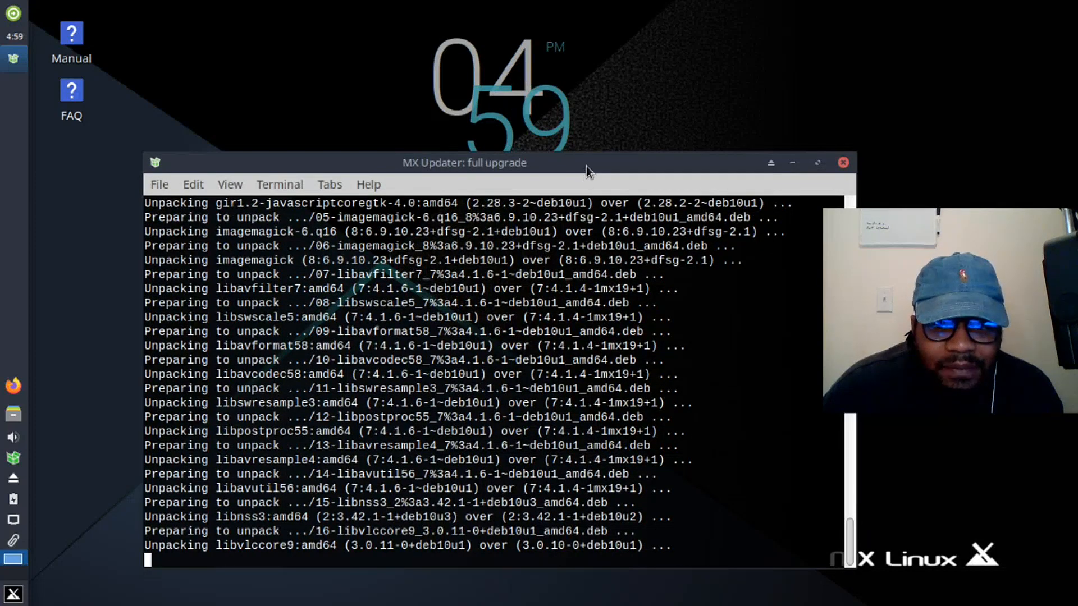
pyautogui.moveTo(585, 167); pyautogui.dragTo(620, 132)
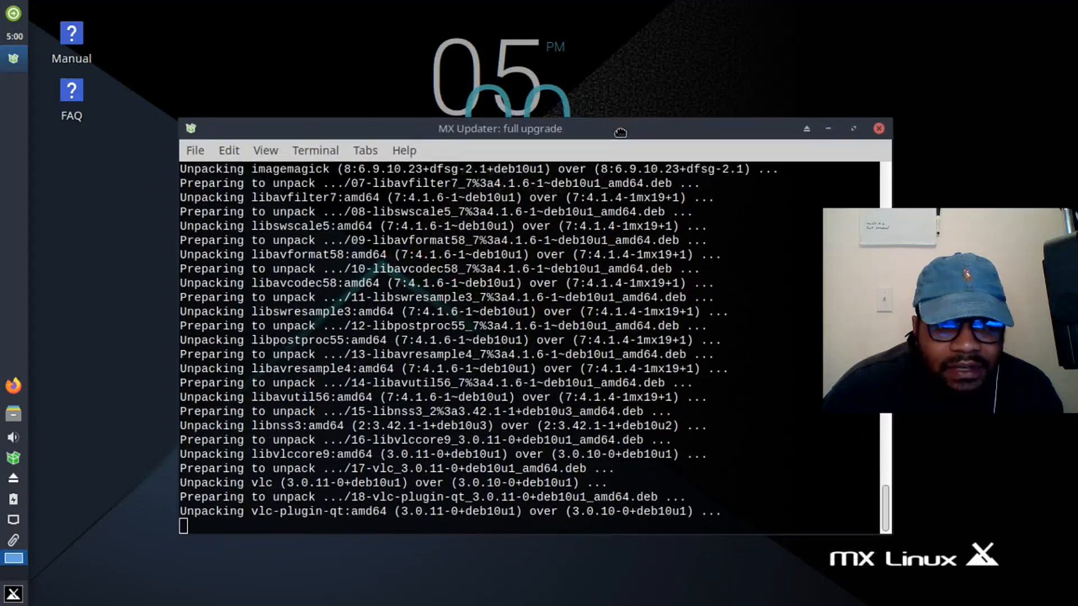
# Step: Open the application menu and look over the Development, Accessories, Favorites, System, Settings and All Applications categories
pyautogui.click(13, 599)
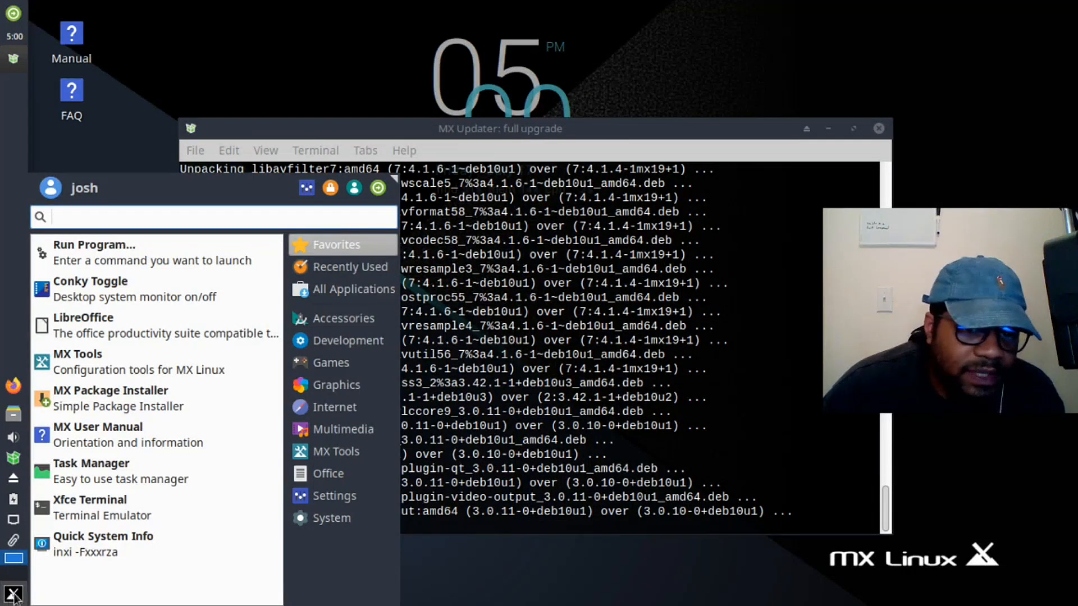
pyautogui.click(325, 340)
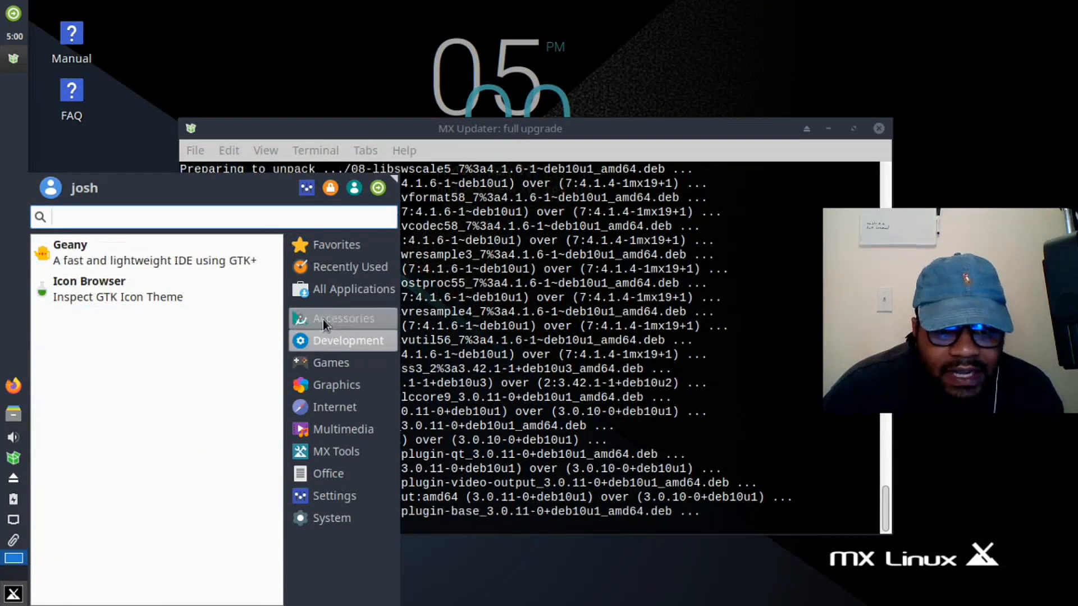
pyautogui.click(352, 318)
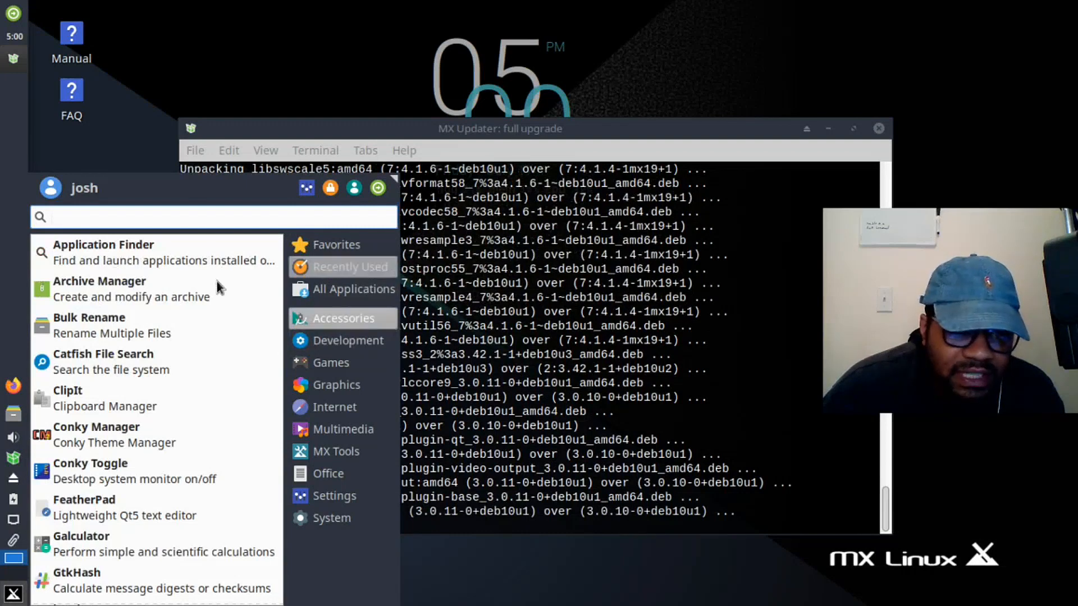
pyautogui.moveTo(331, 243)
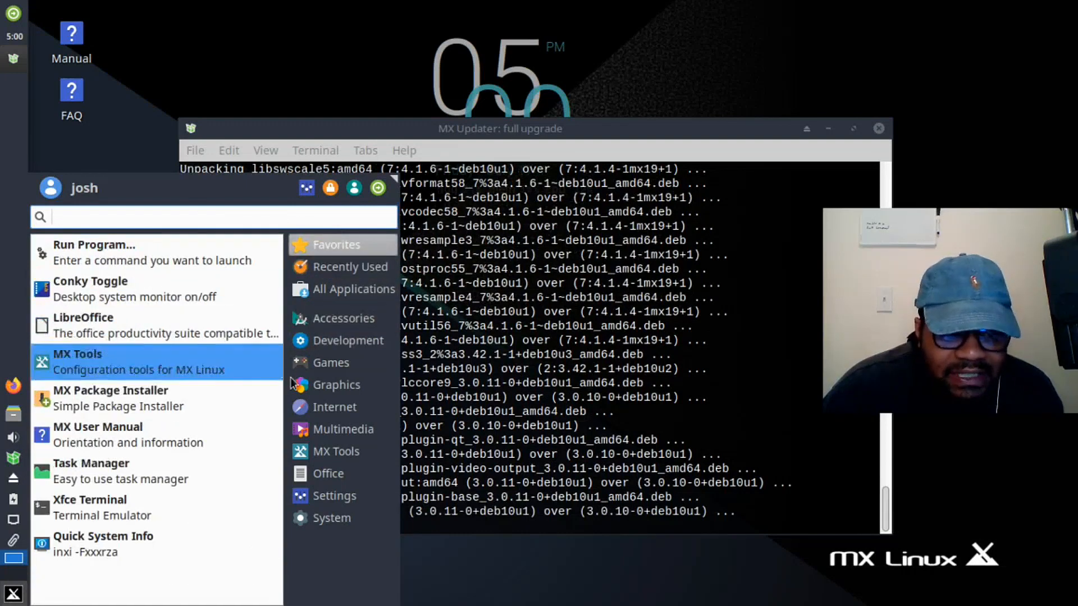
pyautogui.click(325, 517)
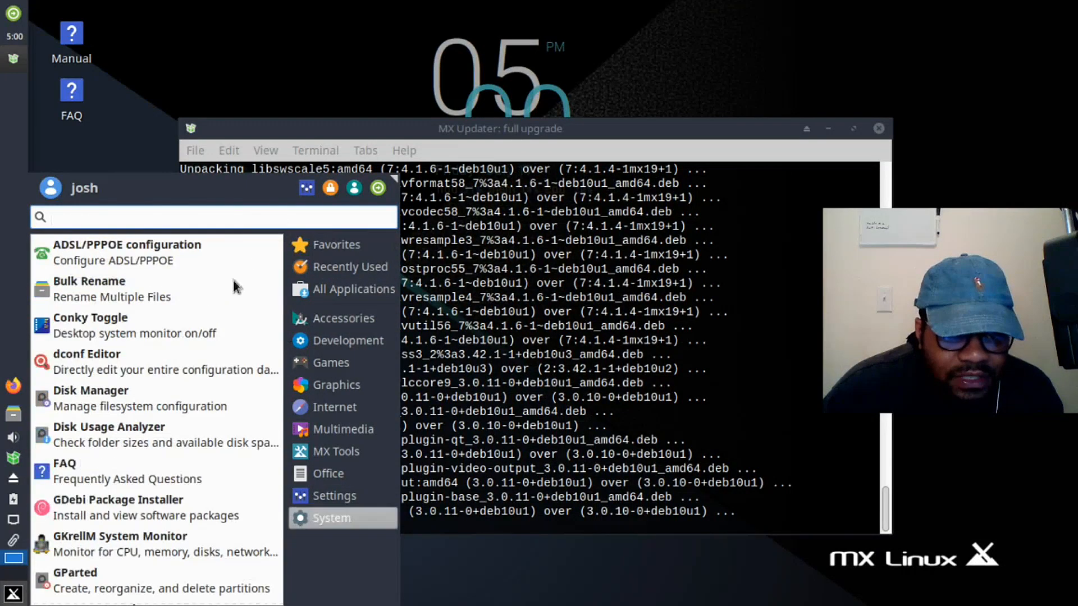
pyautogui.moveTo(342, 248)
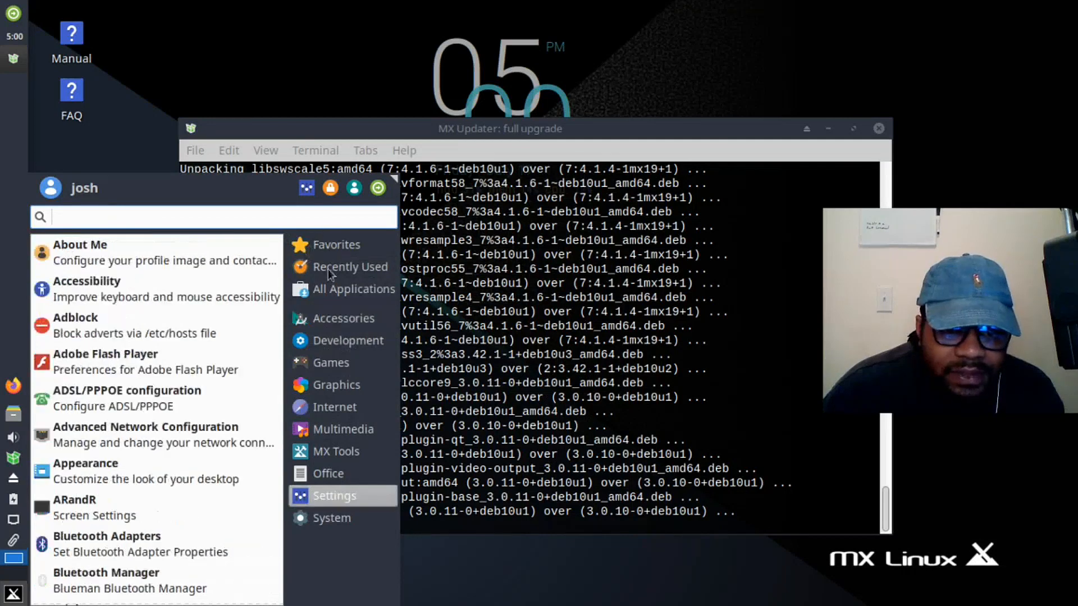
pyautogui.moveTo(333, 293)
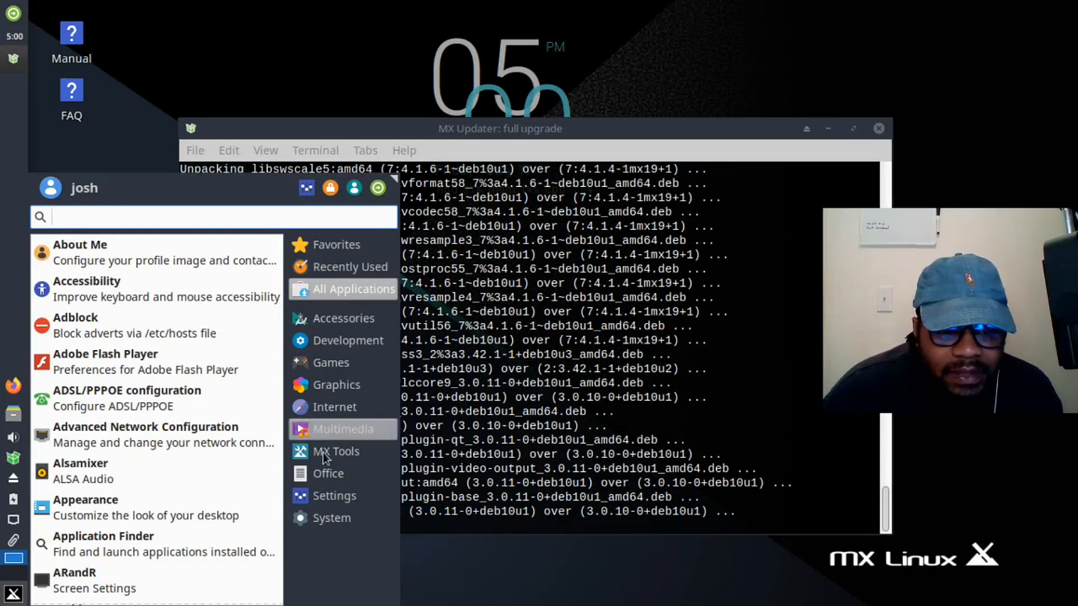
# Step: Examine the full list of utilities in the MX Tools category, from Bash Config down to System Locales
pyautogui.moveTo(325, 455)
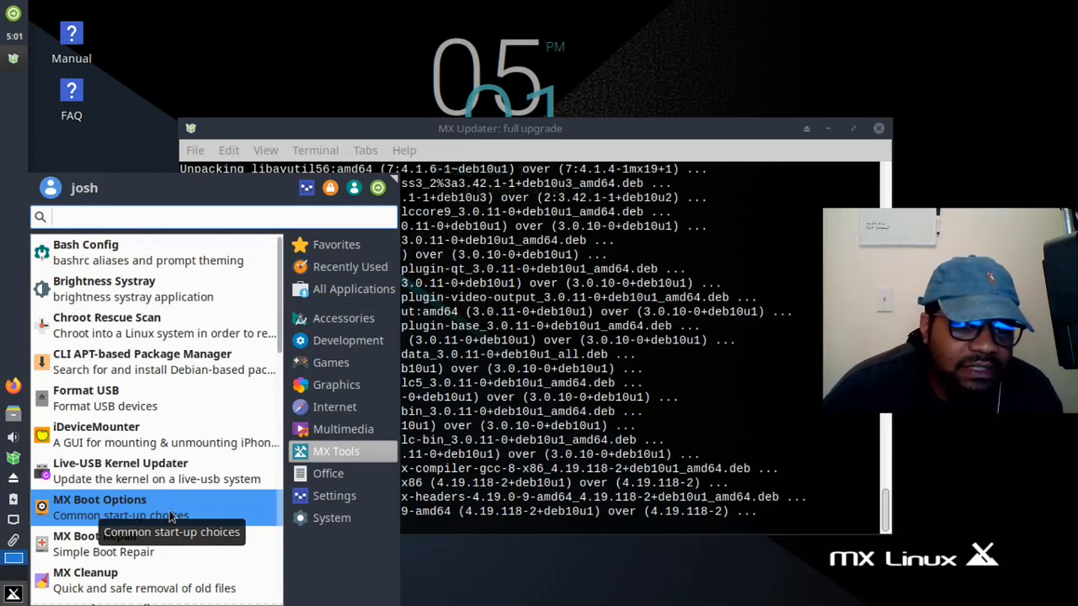
pyautogui.scroll(-2, 170, 512)
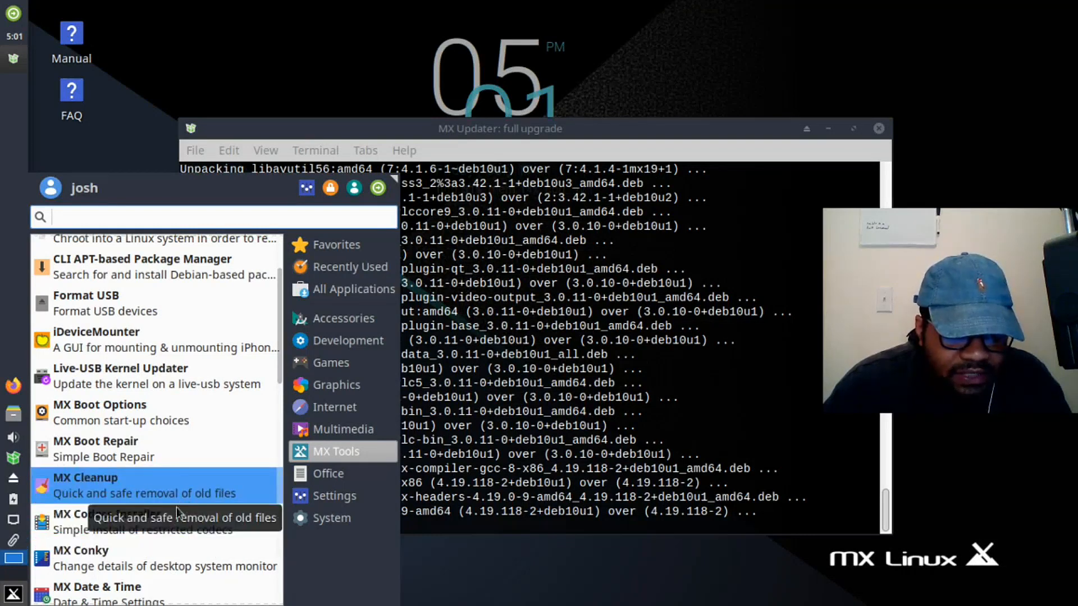
pyautogui.scroll(-3, 155, 533)
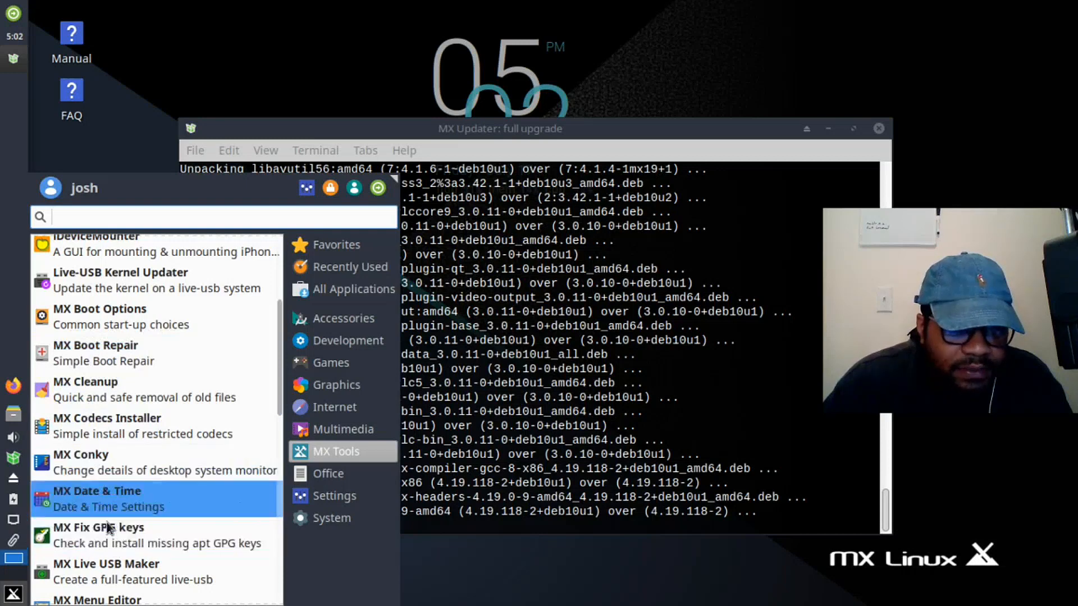
pyautogui.scroll(-3, 100, 501)
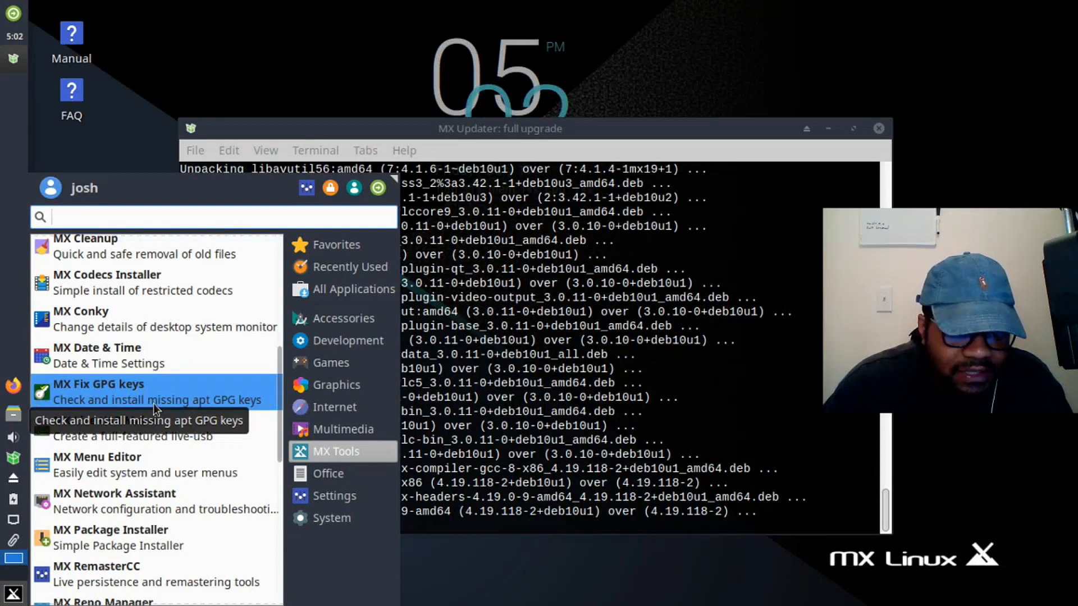
pyautogui.scroll(-1, 153, 403)
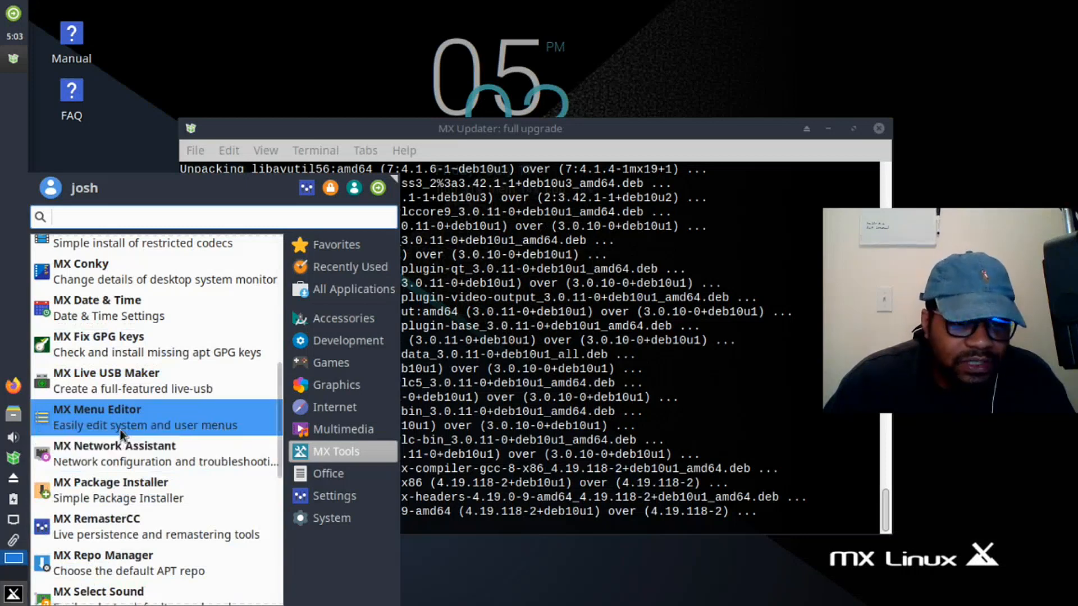
pyautogui.scroll(-3, 120, 430)
pyautogui.scroll(-5, 120, 430)
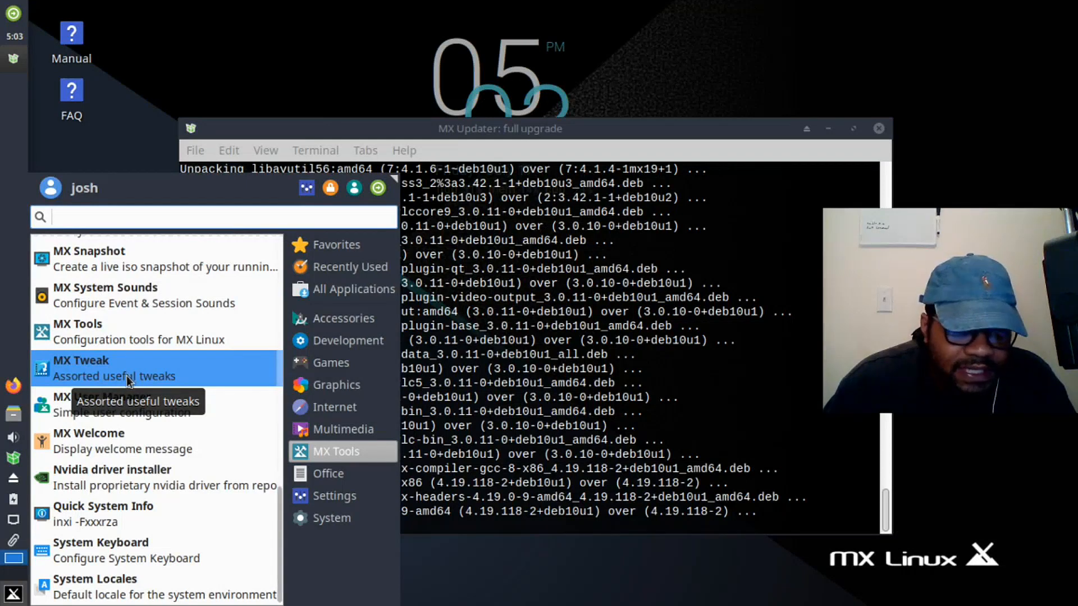
pyautogui.press('Down')
pyautogui.press('Down')
pyautogui.press('Down')
pyautogui.press('Down')
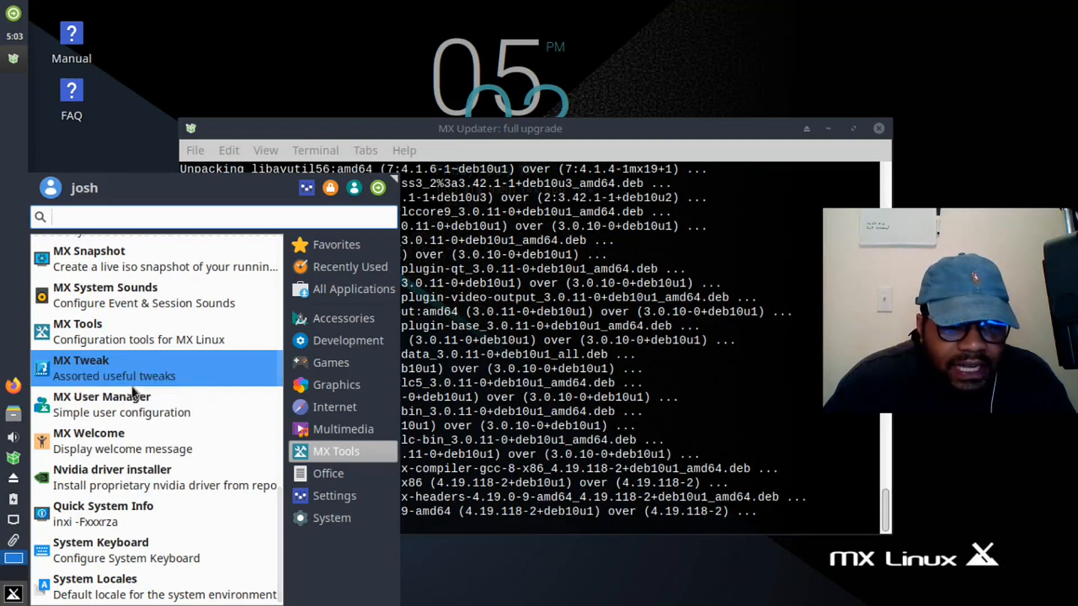
pyautogui.click(308, 448)
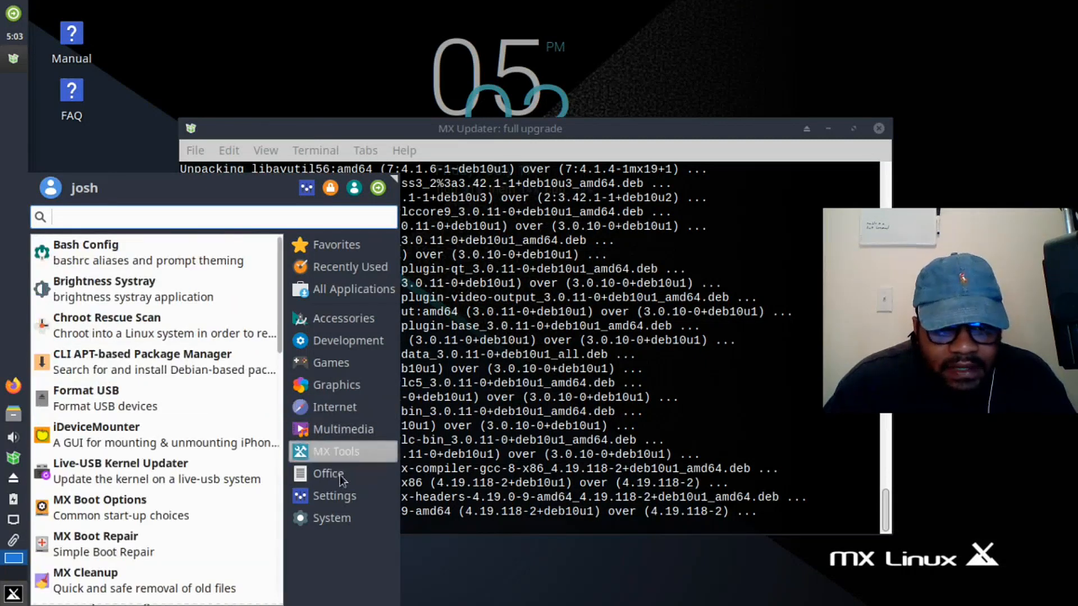
# Step: View the preinstalled programs in the Office, Multimedia, Internet, Graphics, Development and Games categories
pyautogui.click(339, 474)
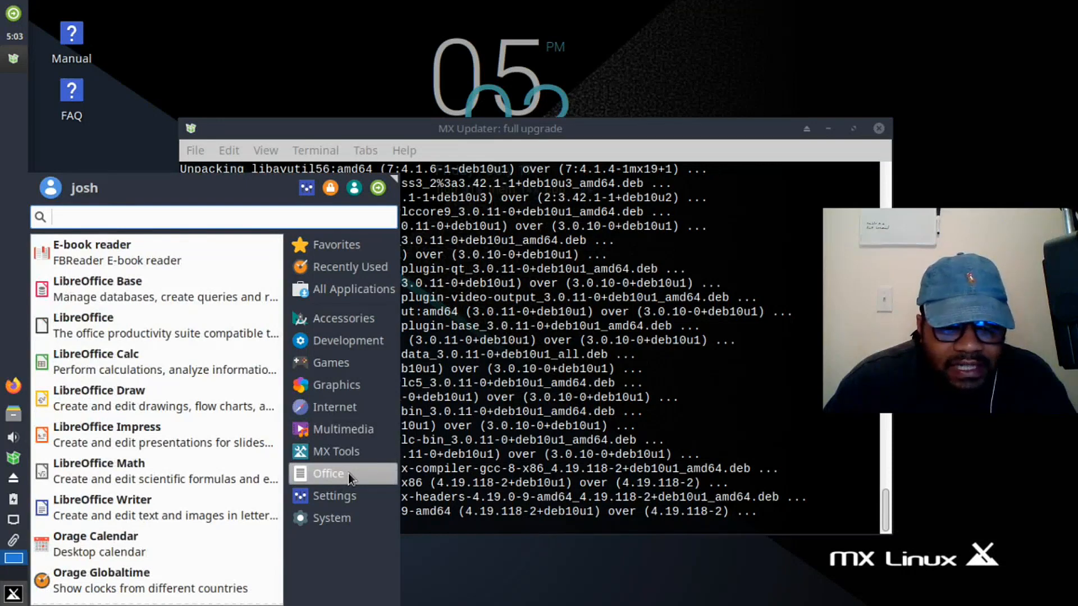
pyautogui.click(329, 428)
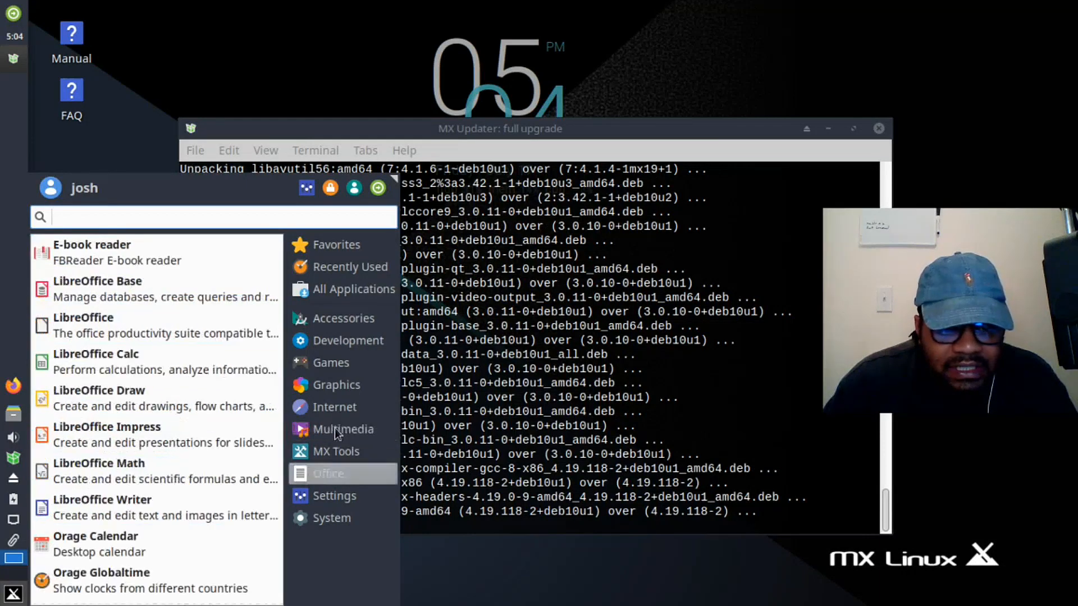
pyautogui.moveTo(349, 412)
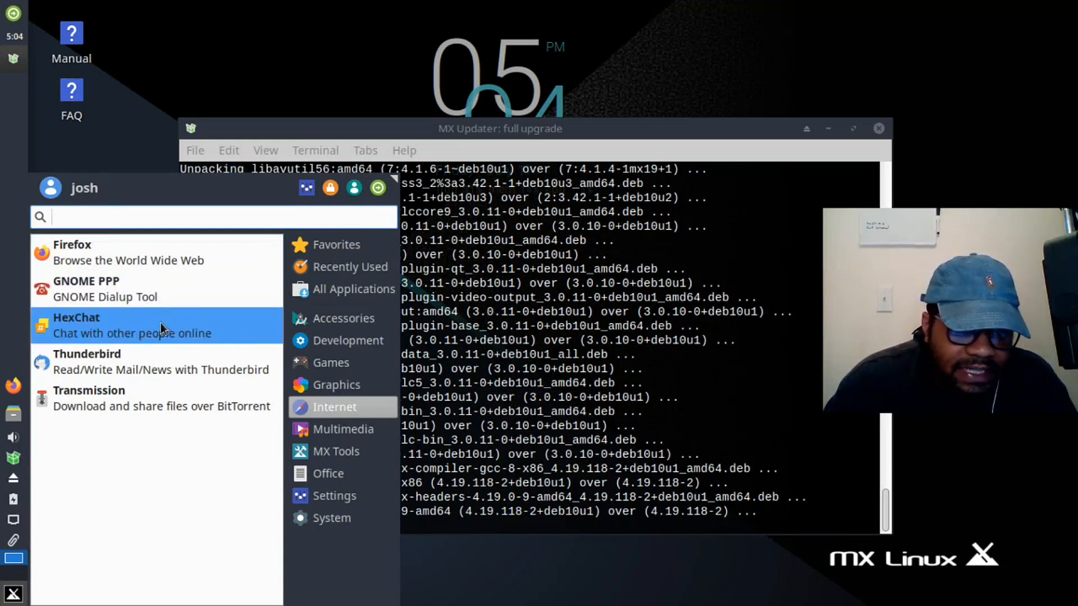
pyautogui.click(349, 390)
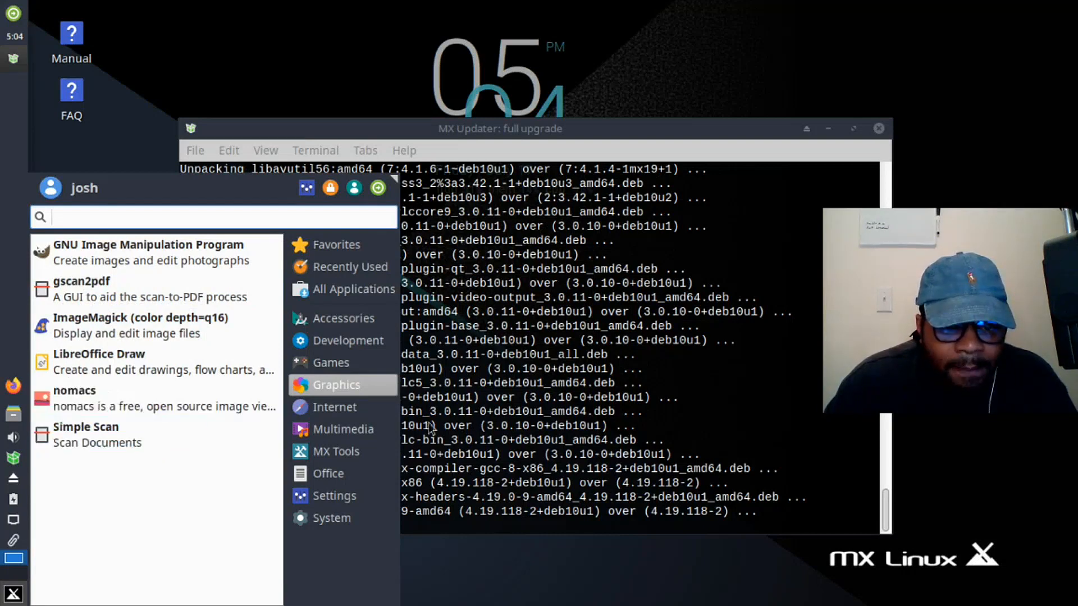
pyautogui.moveTo(340, 344)
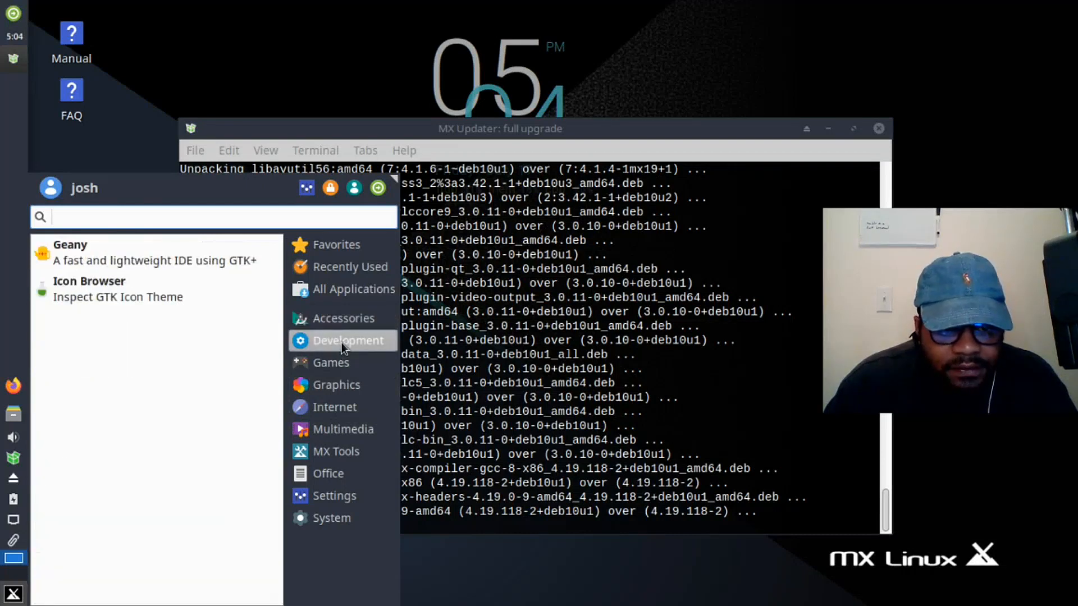
pyautogui.moveTo(330, 362)
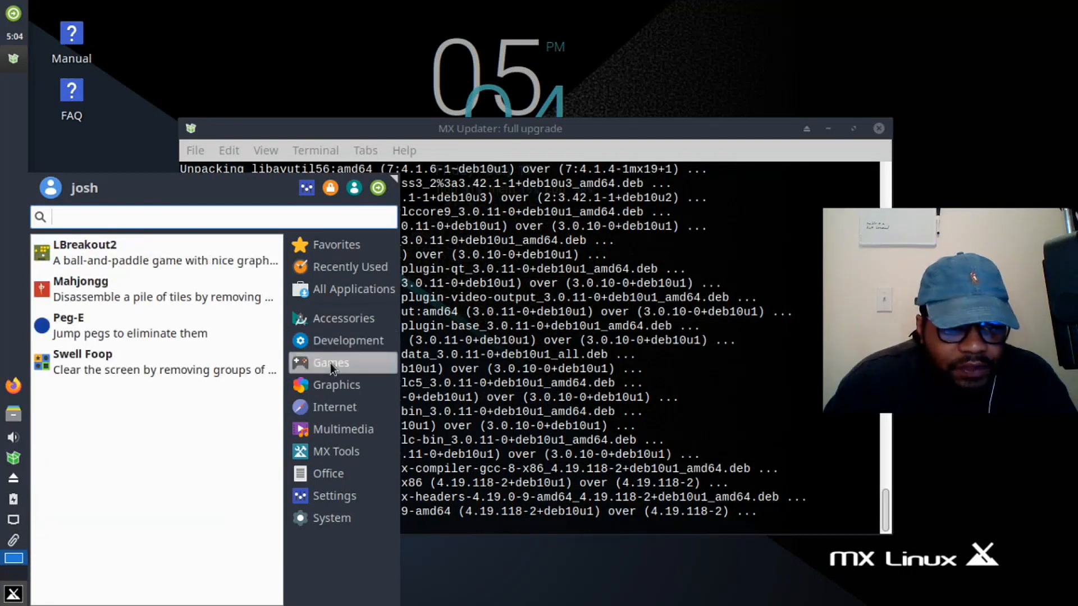
# Step: Look through the whole Accessories category, from Application Finder down to Xfburn
pyautogui.moveTo(350, 319)
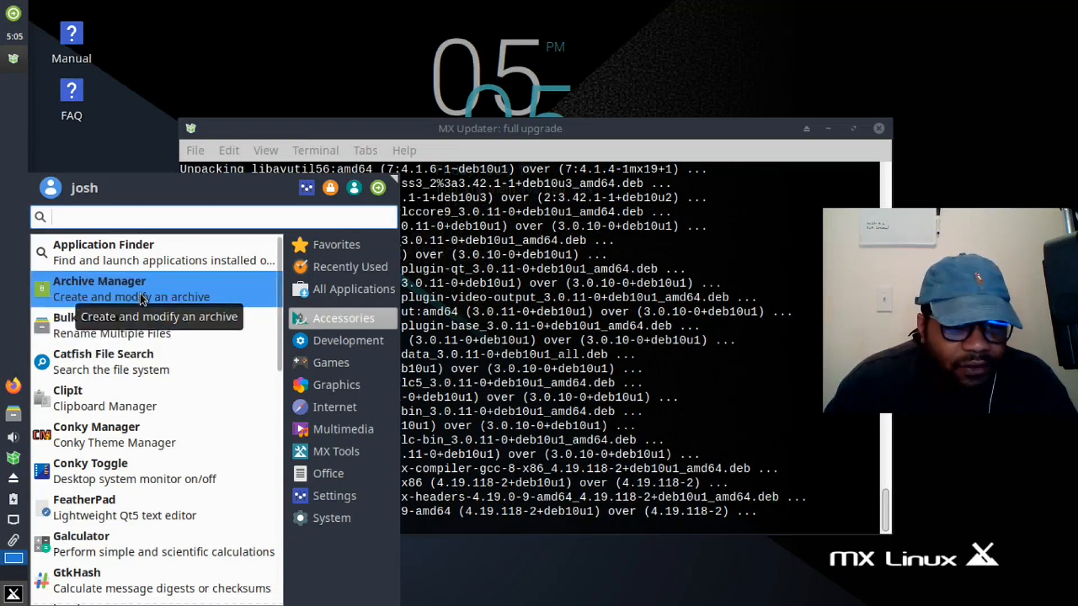
pyautogui.scroll(-3, 164, 393)
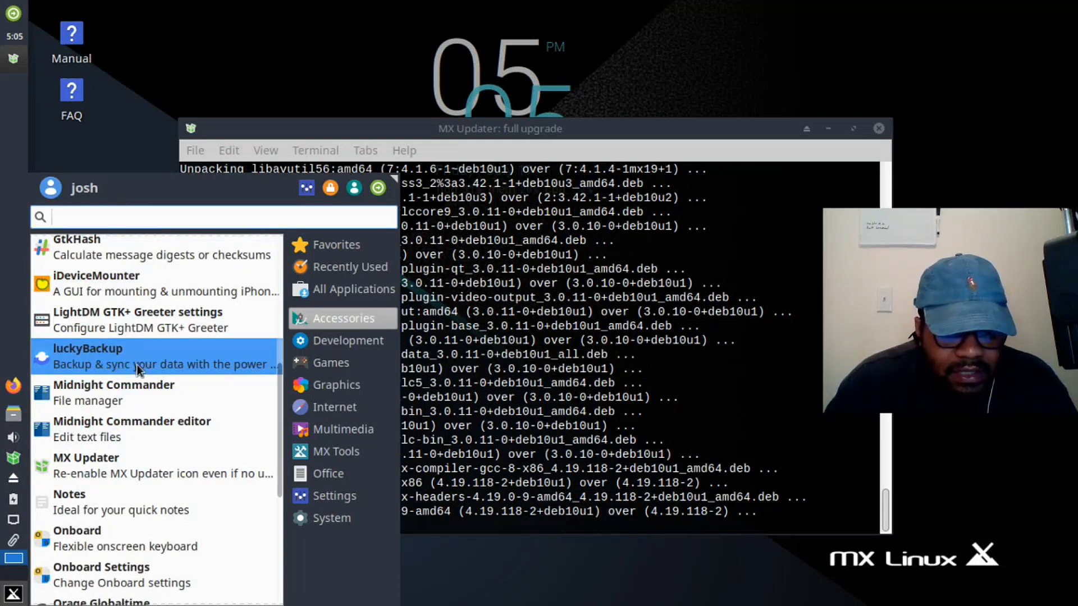
pyautogui.scroll(-3, 132, 370)
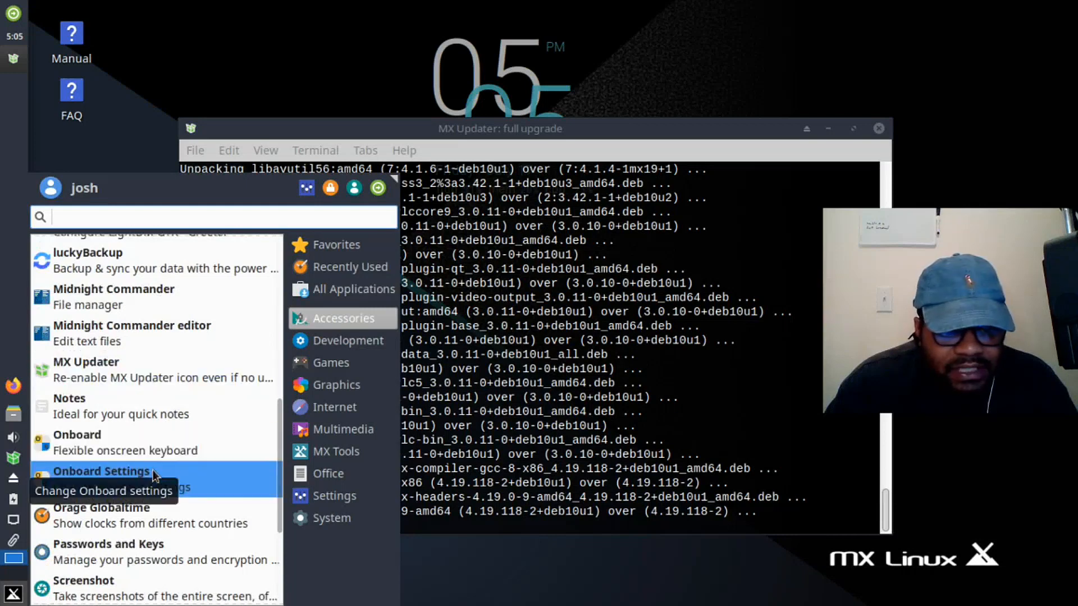
pyautogui.scroll(-4, 152, 469)
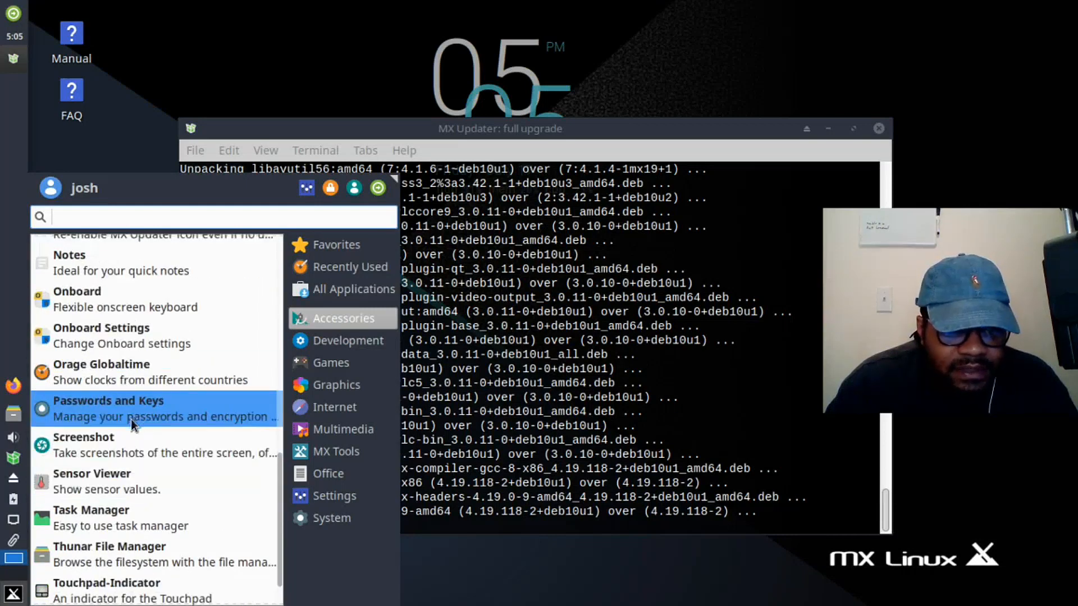
pyautogui.scroll(-1, 168, 407)
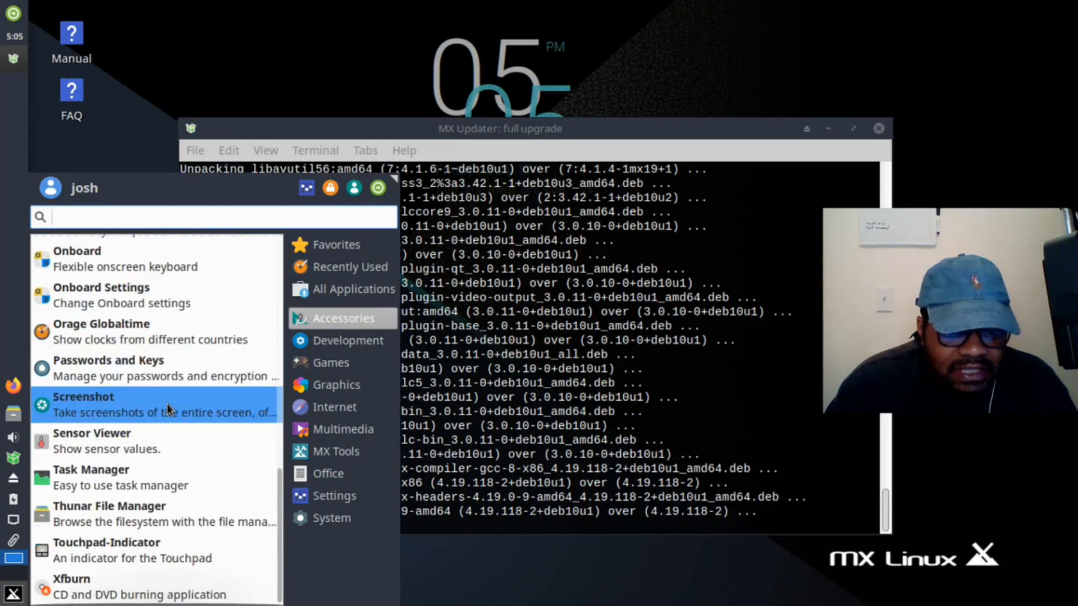